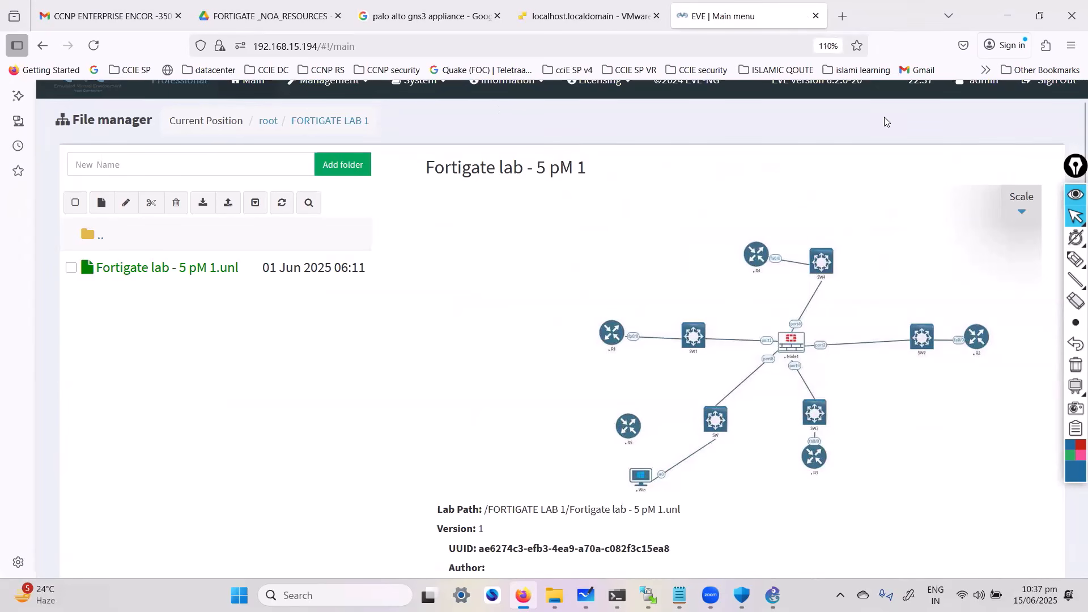
Create a new lab named "fortigate 9PM" in the FORTIGATE LAB 1 folder
scroll(128, 189, up, 1)
click(128, 178)
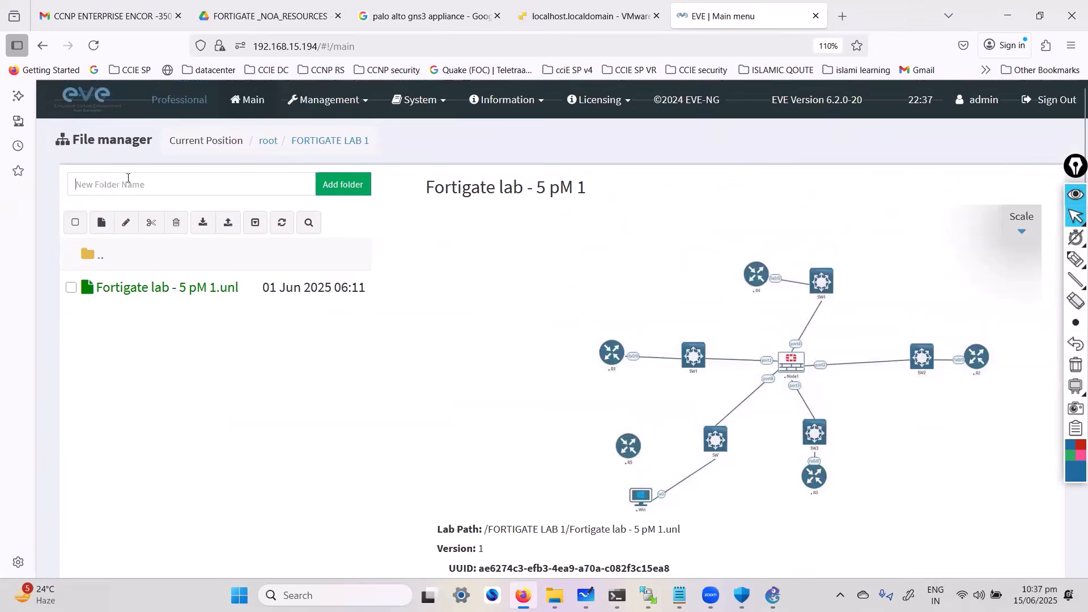
click(101, 222)
text(fo)
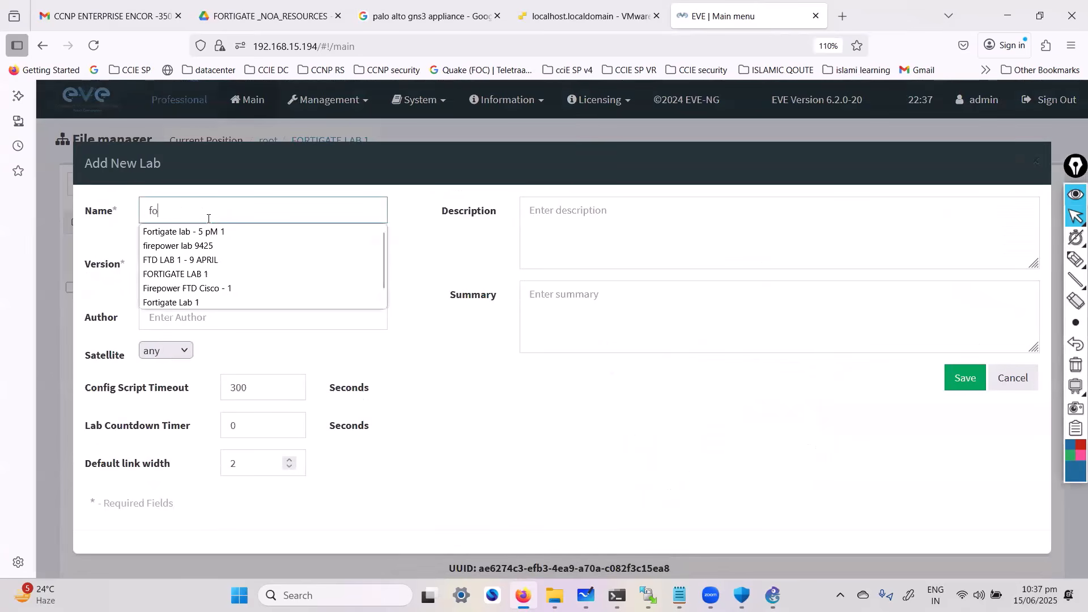
text(rtigate 9P)
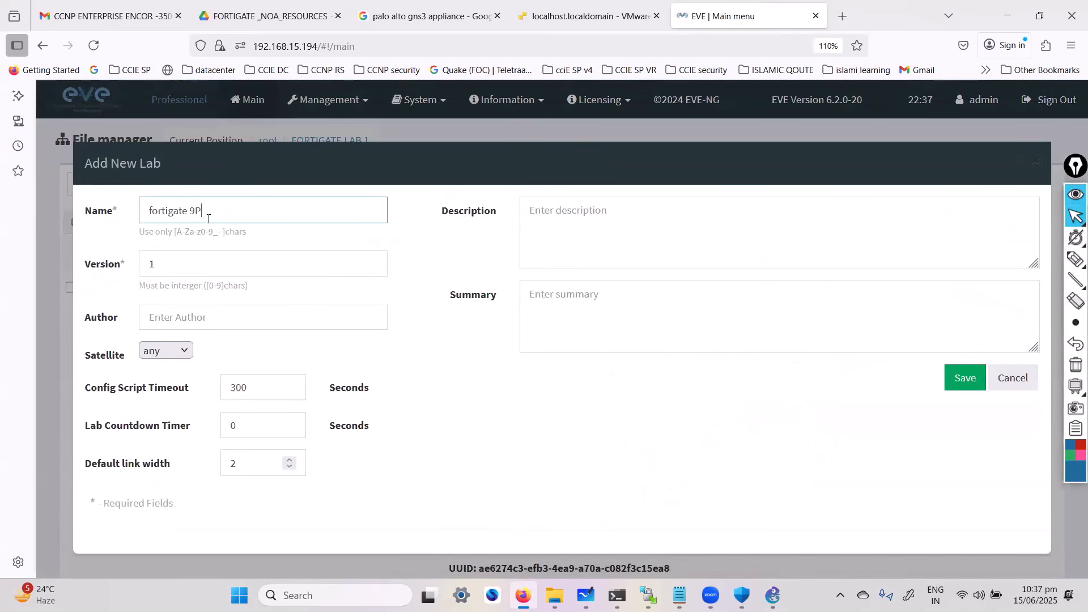
text(M)
click(969, 379)
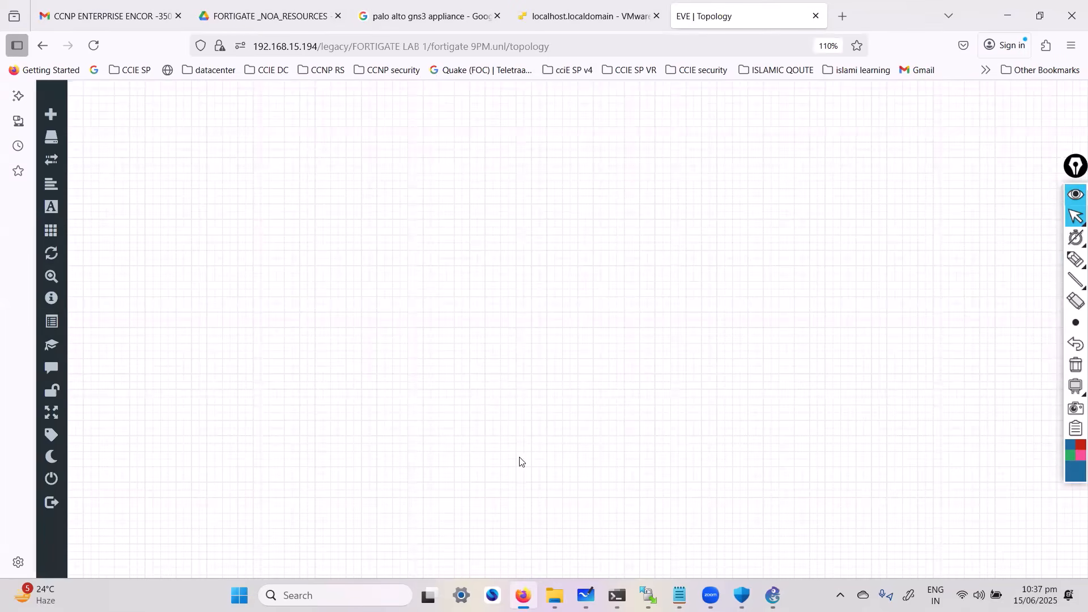
Review the images offered for a new Fortinet FortiGate node, leaving without adding the node
right_click(453, 350)
click(424, 255)
right_click(439, 253)
click(486, 285)
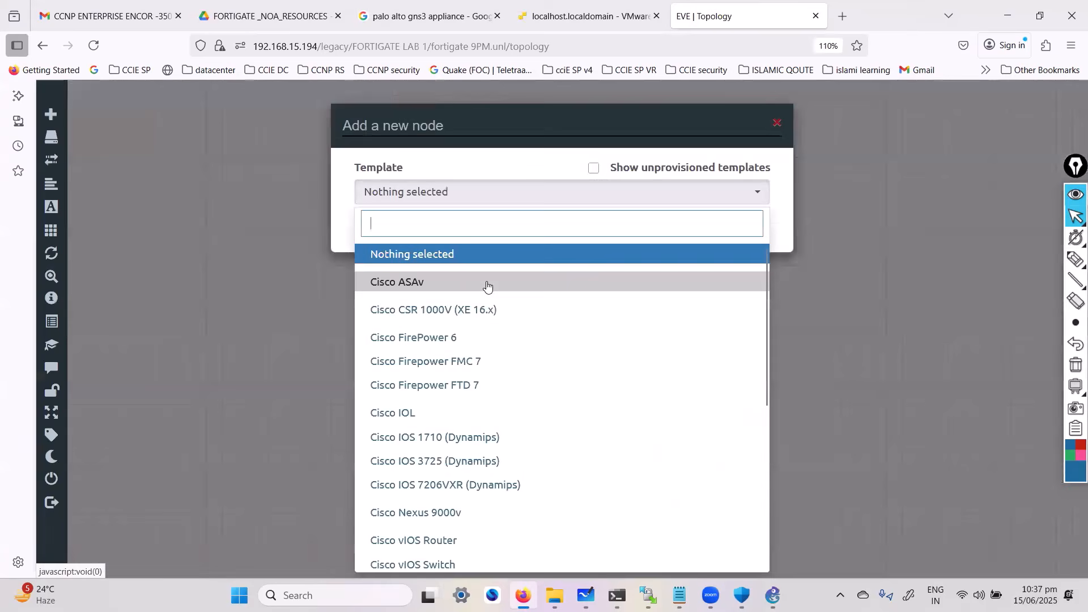
text(for)
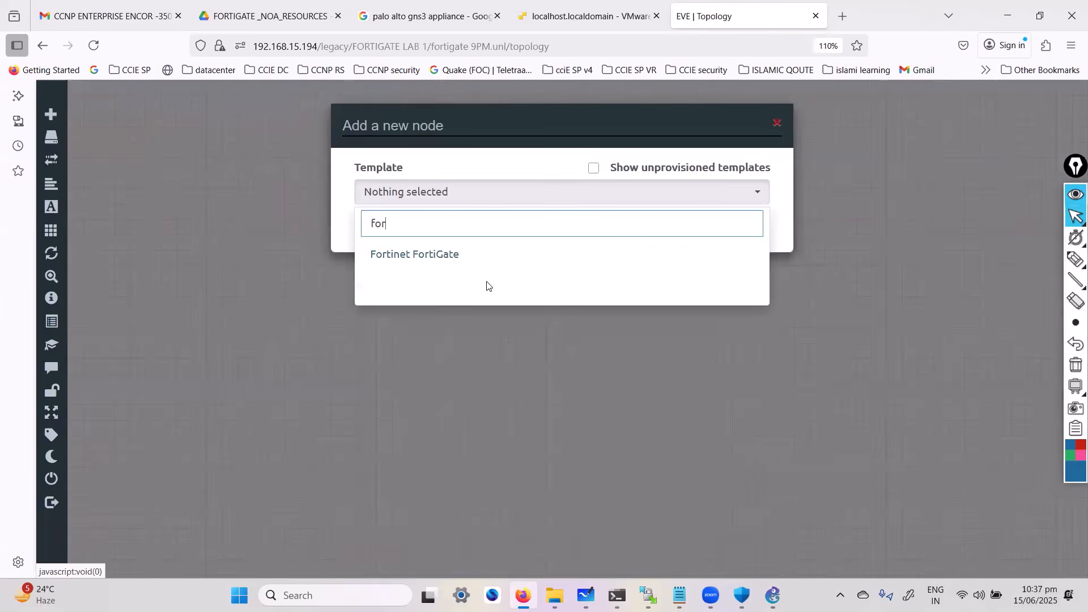
click(453, 254)
click(577, 272)
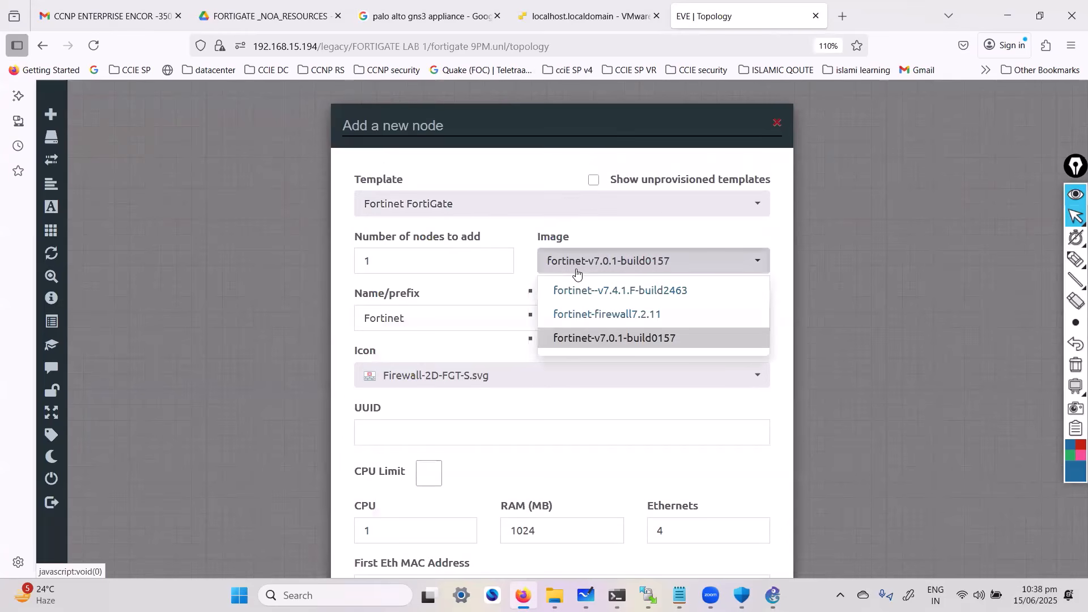
click(776, 126)
Launch WinSCP and go back to the empty lab topology
key(super)
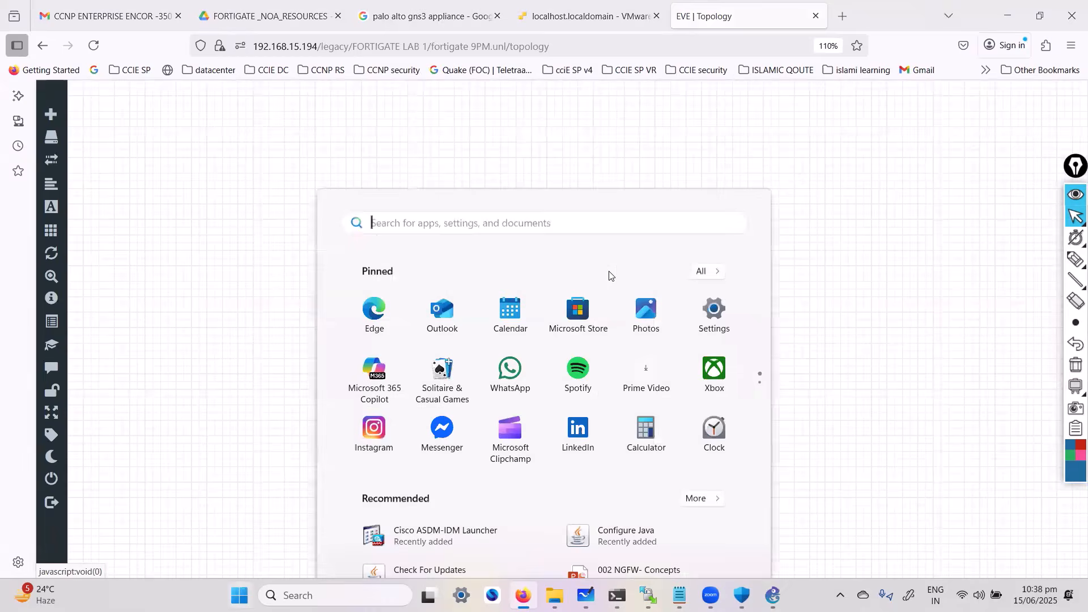
text(wins)
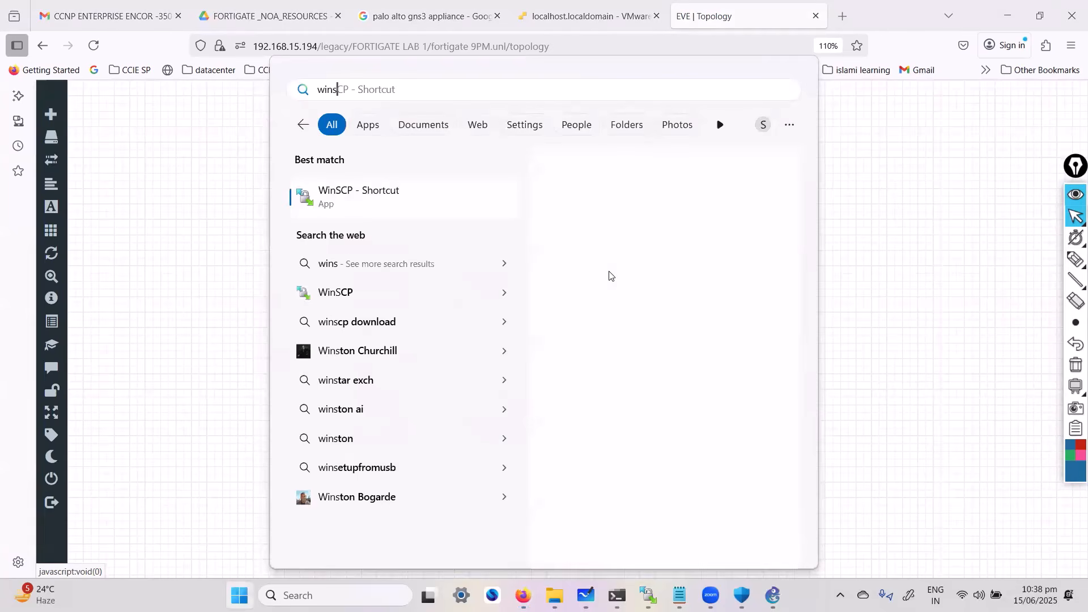
click(377, 190)
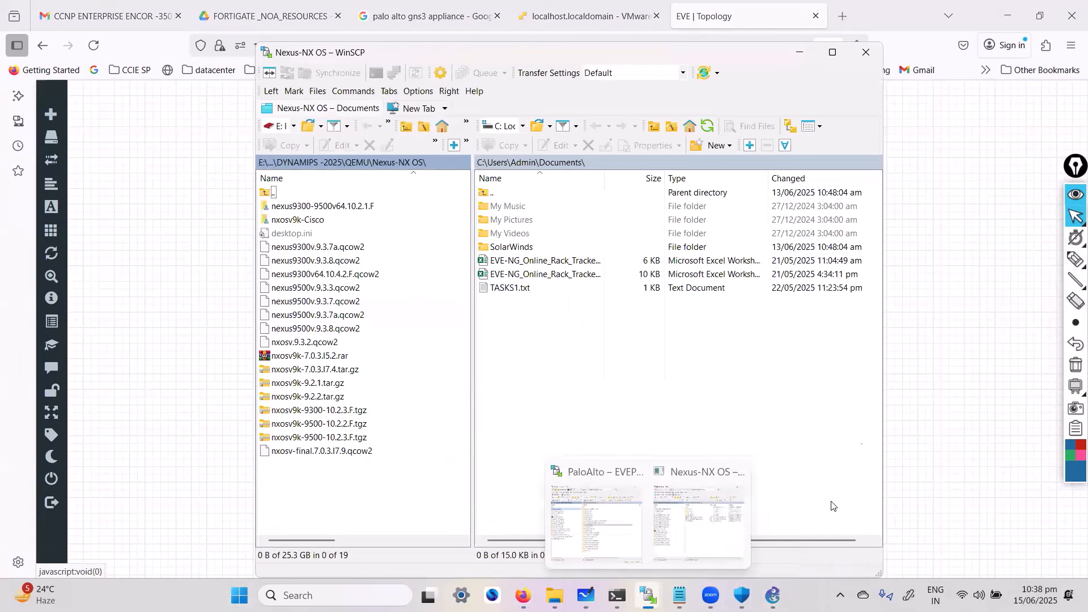
click(924, 359)
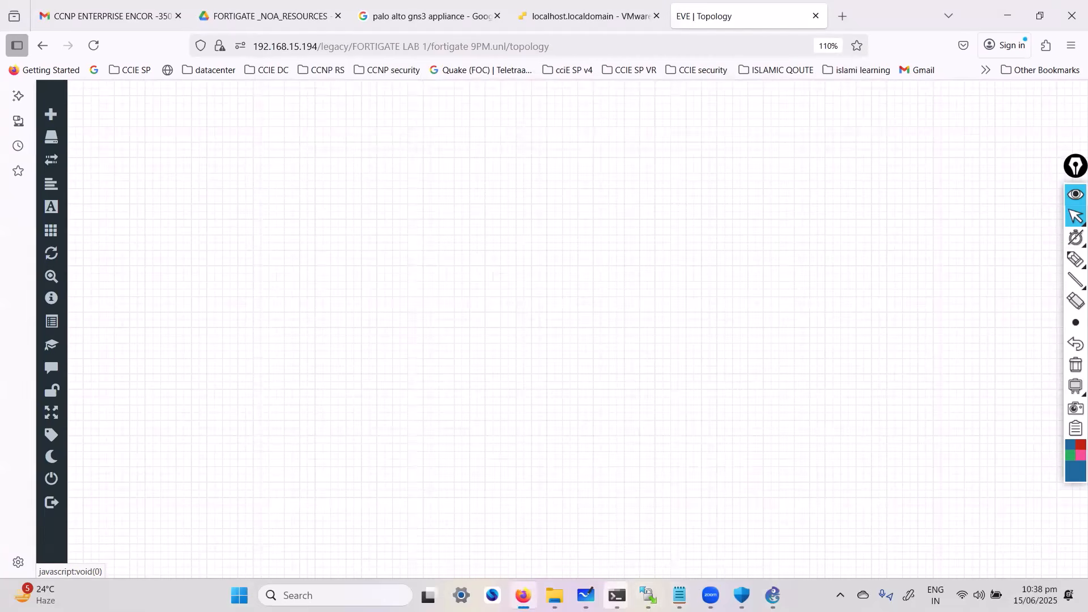
Switch to Microsoft Whiteboard and handwrite "EVE-ng" followed by an arrow on an empty area of the FORTIGATE9P board
click(585, 595)
mouse_move(333, 410)
mouse_down()
mouse_move(845, 238)
mouse_move(964, 224)
mouse_up()
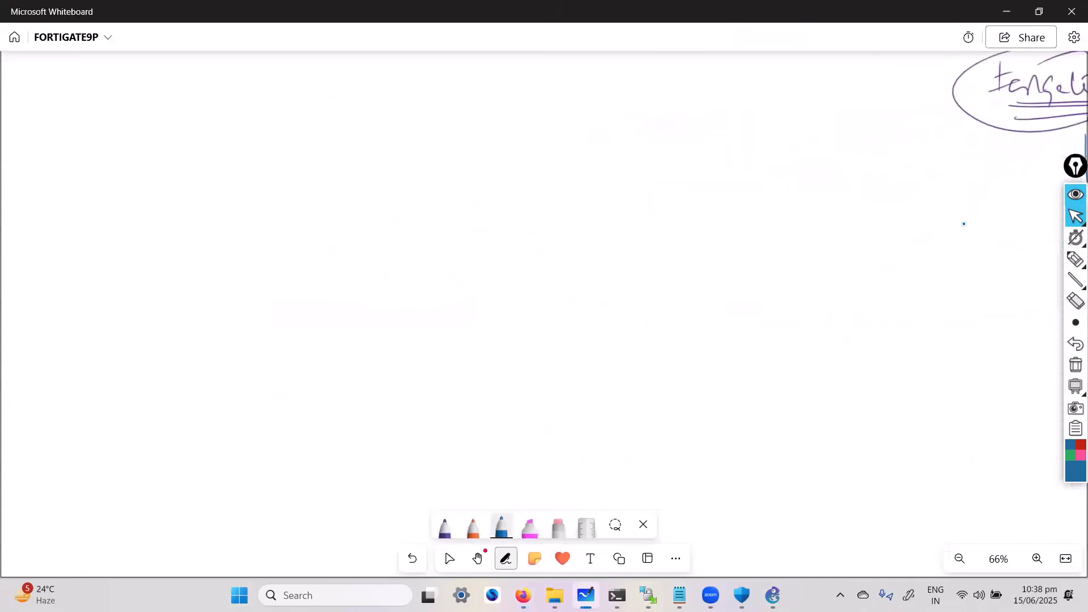
mouse_move(464, 215)
mouse_down()
mouse_move(476, 245)
mouse_move(532, 238)
mouse_up()
mouse_move(526, 236)
mouse_down()
mouse_move(527, 258)
mouse_move(588, 235)
mouse_up()
drag(577, 229, 578, 249)
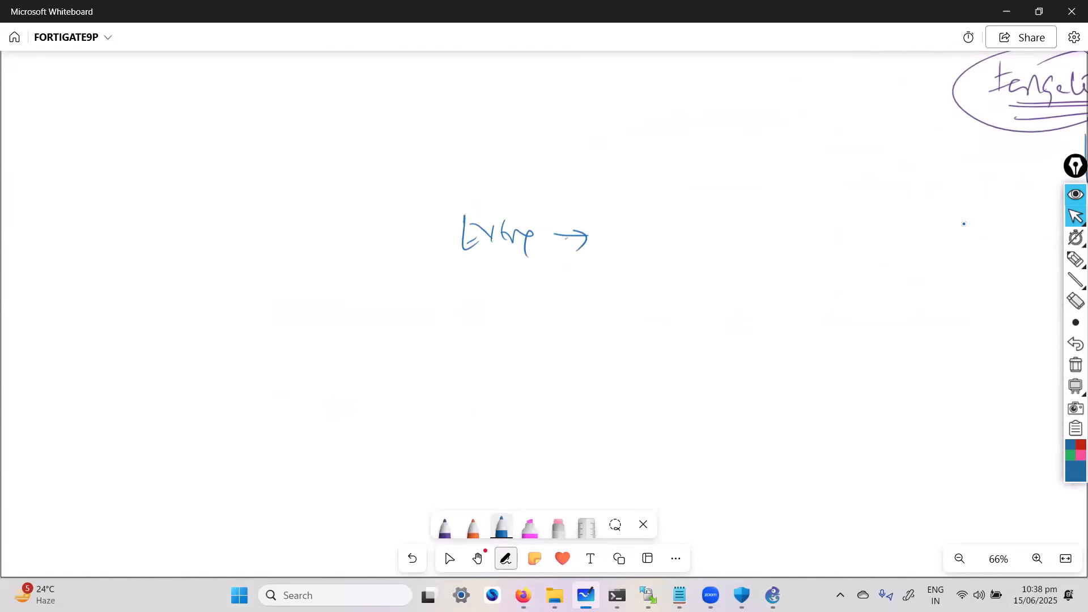
Handwrite "Image Download" after the arrow and "WinSCP" beneath it, adding an arrow after each
mouse_move(630, 221)
mouse_down()
mouse_move(651, 214)
mouse_move(656, 233)
mouse_up()
mouse_move(658, 231)
mouse_down()
mouse_move(683, 223)
mouse_move(728, 233)
mouse_up()
drag(731, 225, 790, 216)
mouse_move(802, 224)
mouse_down()
mouse_move(825, 223)
mouse_move(819, 230)
mouse_up()
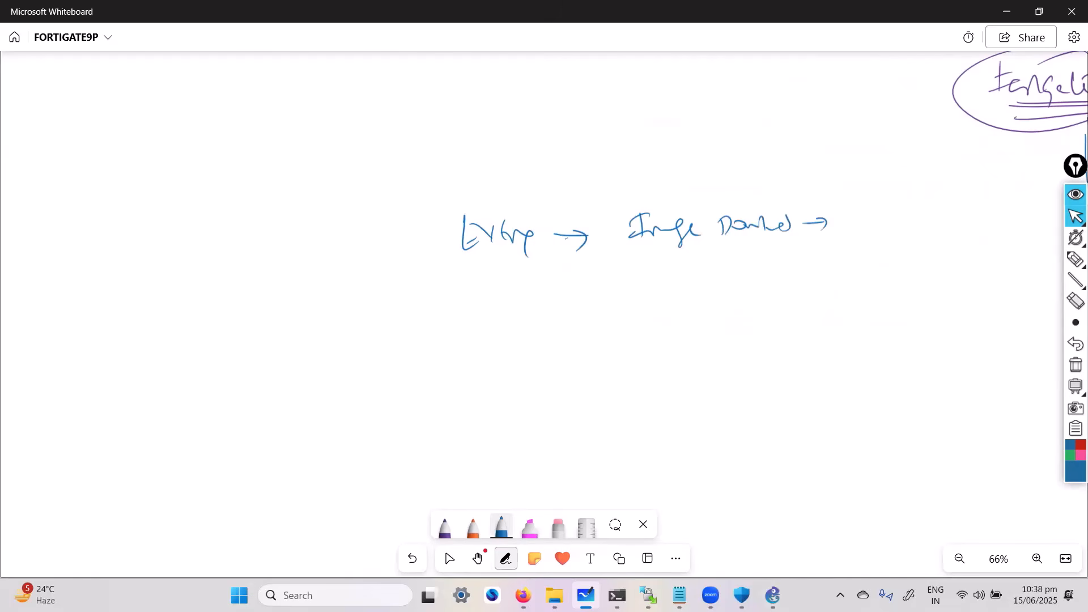
drag(643, 267, 683, 276)
drag(749, 273, 774, 270)
drag(775, 271, 787, 271)
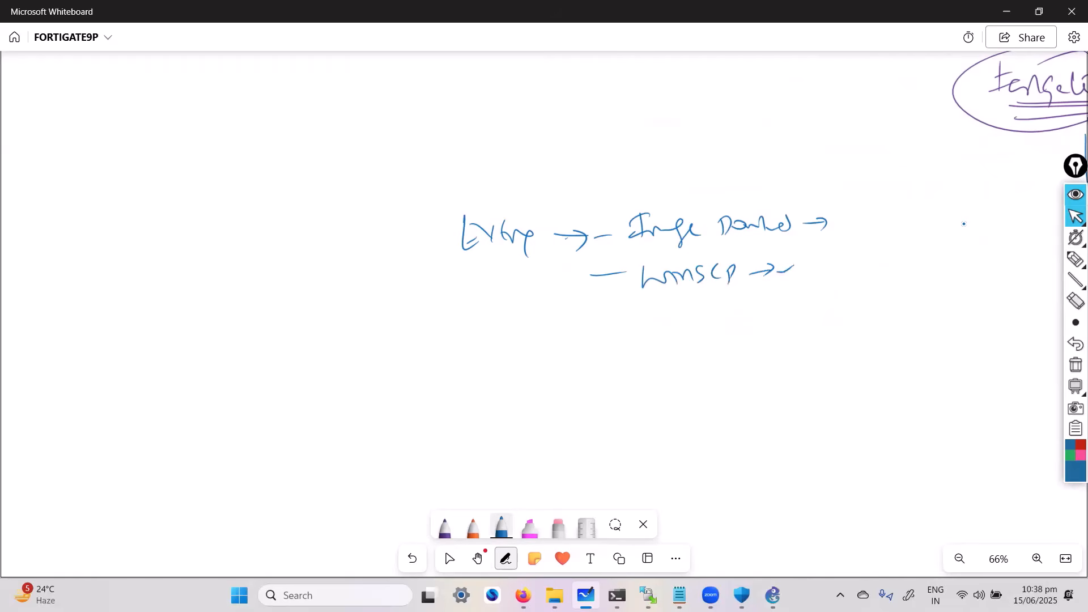
Switch to the new WinSCP window and connect it to the saved EVEPRO session
key(alt+Tab)
key(alt+Tab)
key(Tab)
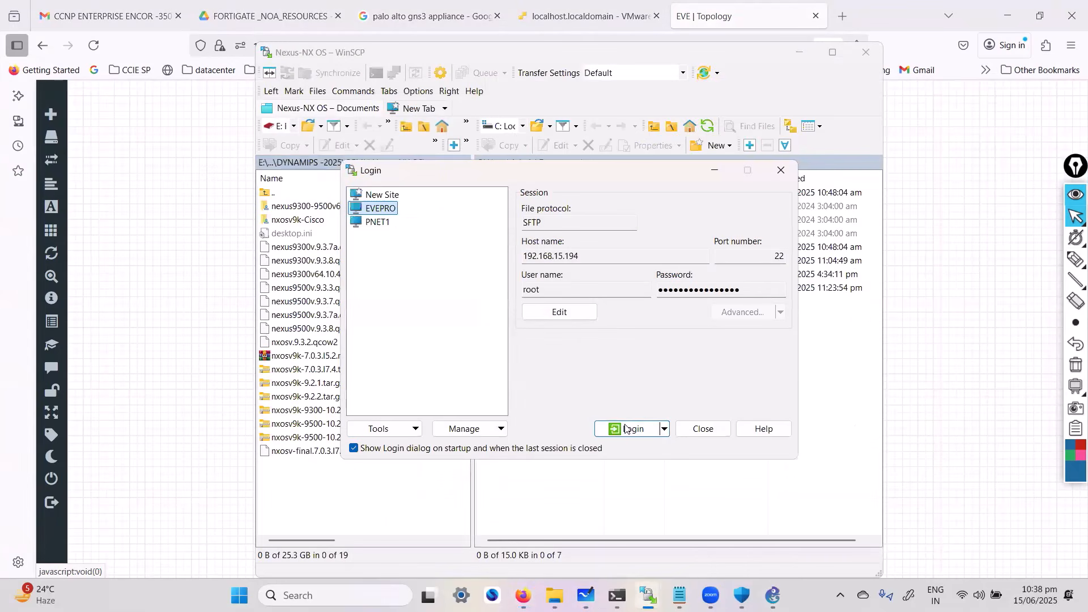
click(625, 429)
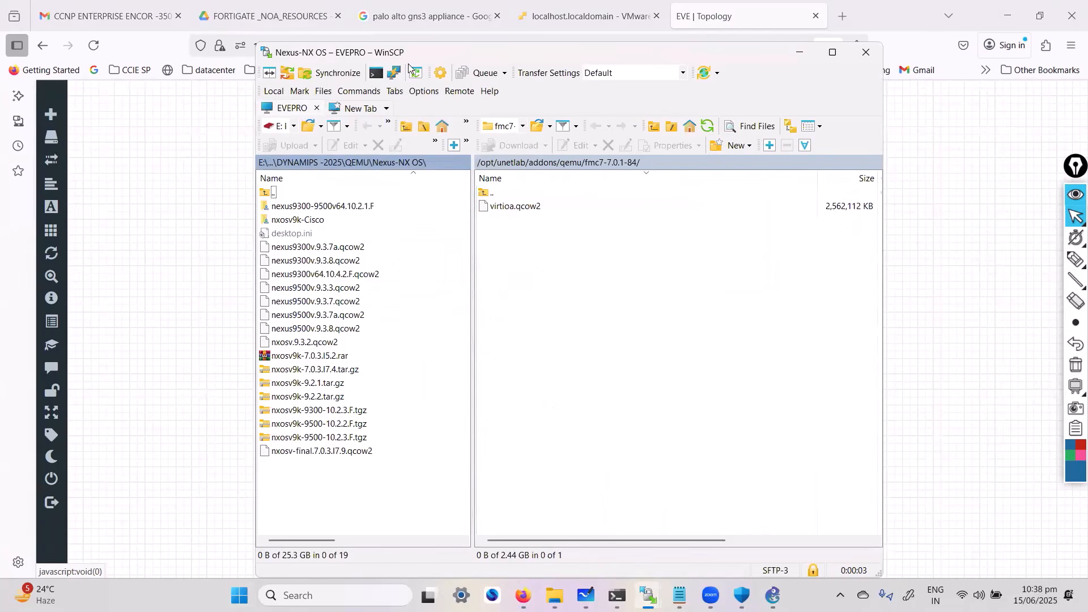
drag(410, 57, 395, 60)
Go up from the remote fmc7-7.0.1-84 folder to /opt/unetlab/addons/qemu/
click(244, 134)
click(242, 137)
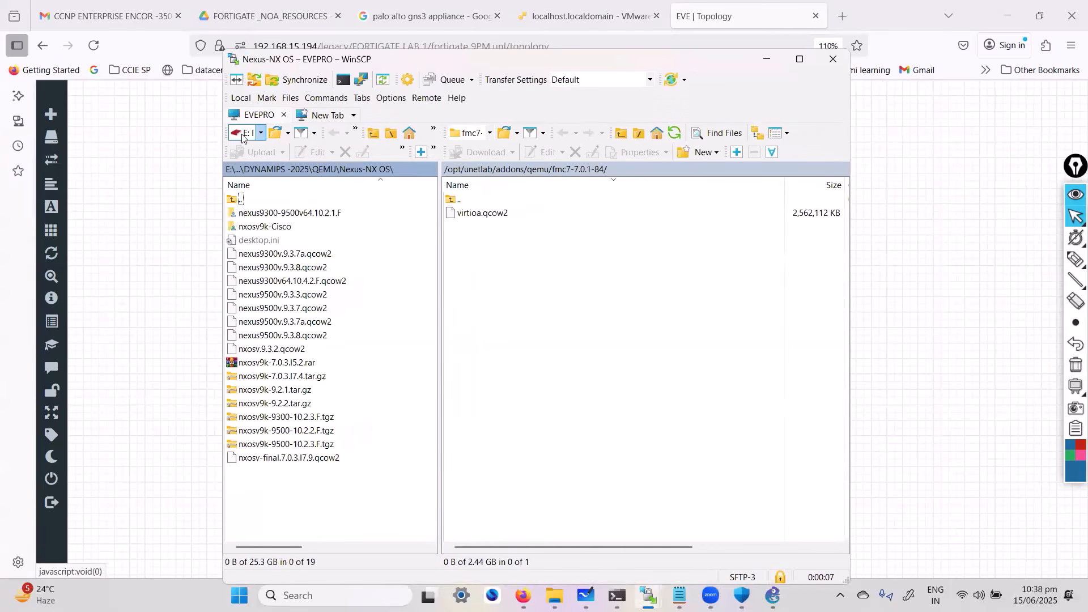
click(244, 134)
click(313, 132)
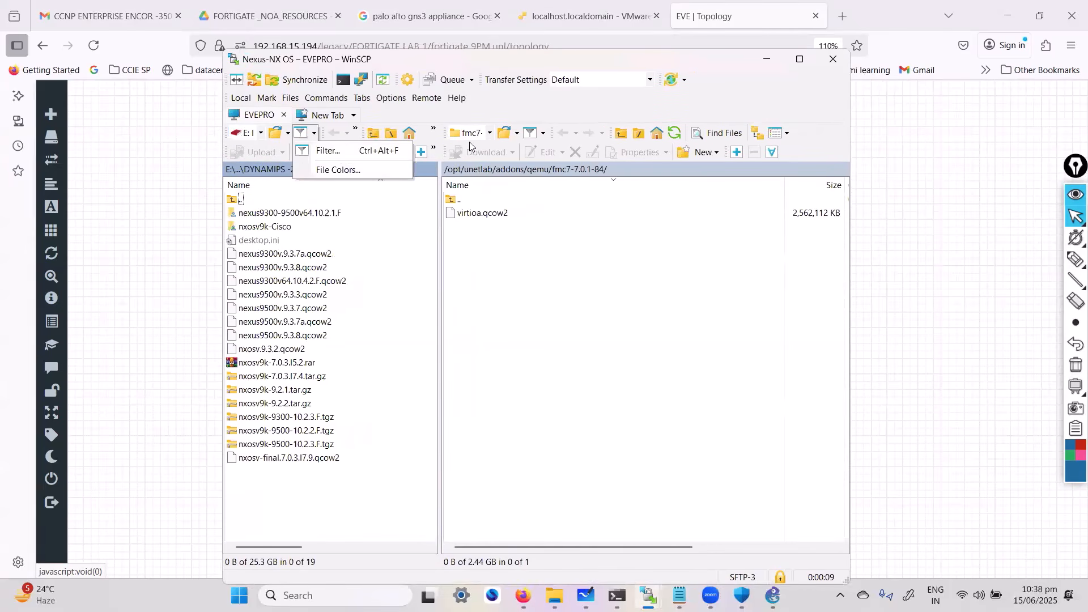
click(485, 256)
double_click(458, 200)
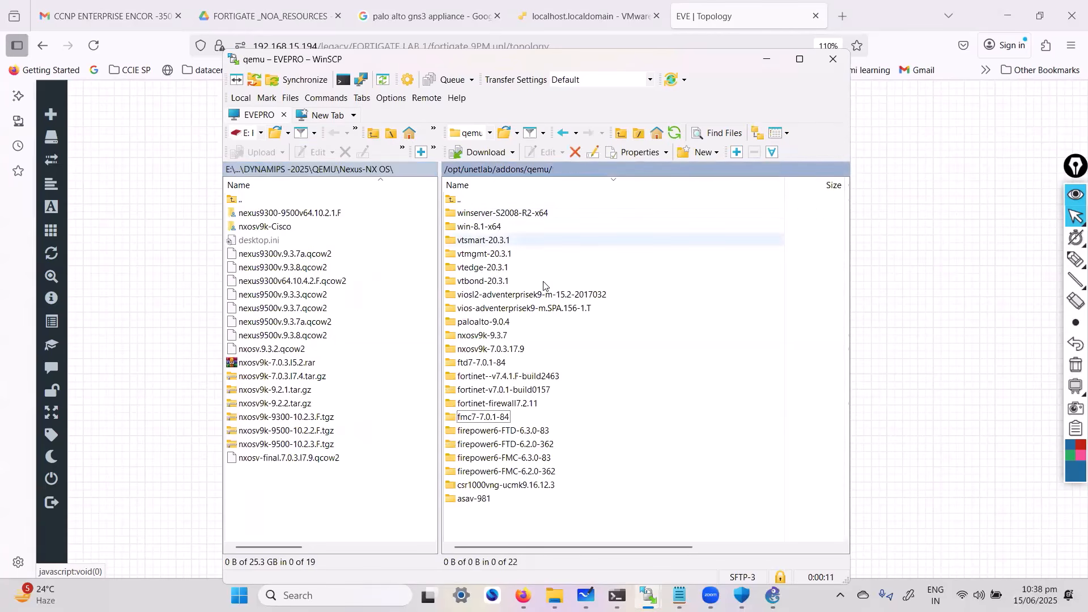
Circle the remote path /opt/unetlab/addons/qemu/ with the screen annotation pen
click(1075, 259)
mouse_move(496, 181)
mouse_down()
mouse_move(590, 161)
mouse_move(422, 169)
mouse_move(507, 184)
mouse_up()
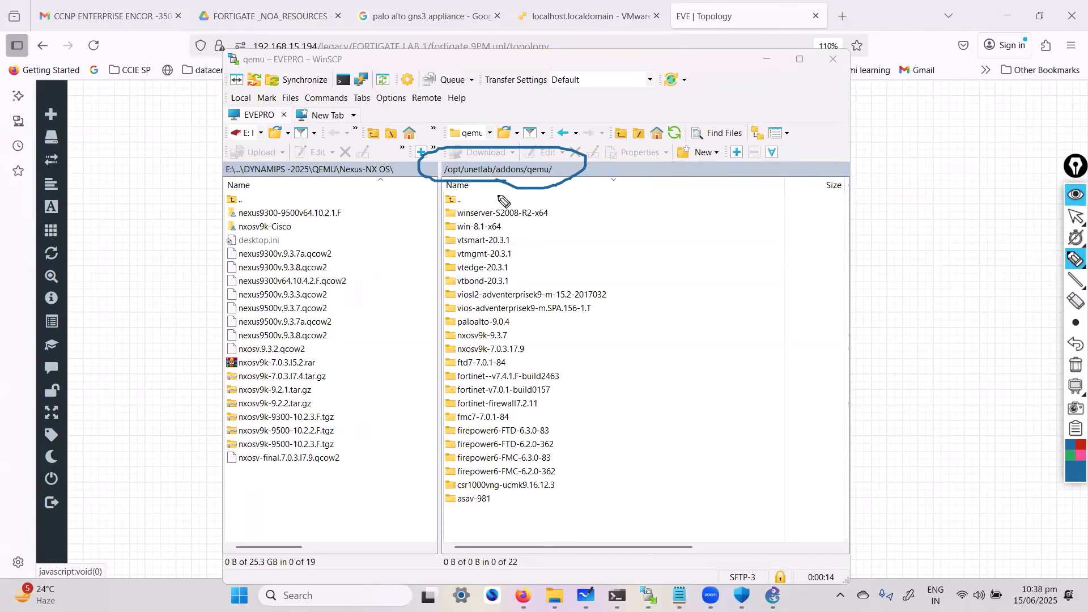
right_click(479, 196)
Trace the remote path by going up to /opt/unetlab/ and back down through addons into qemu
double_click(467, 200)
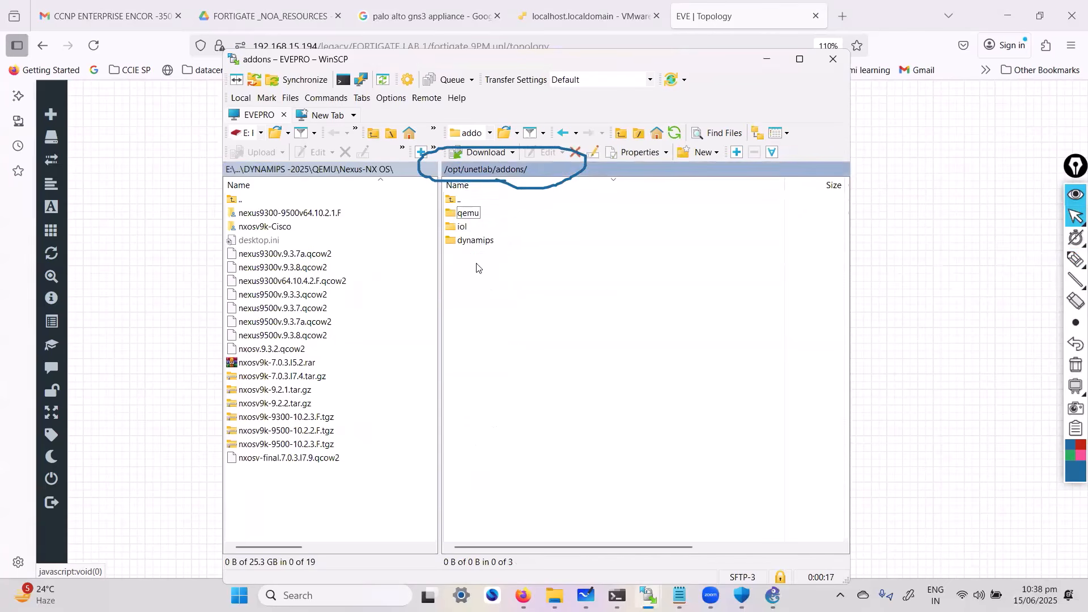
double_click(460, 199)
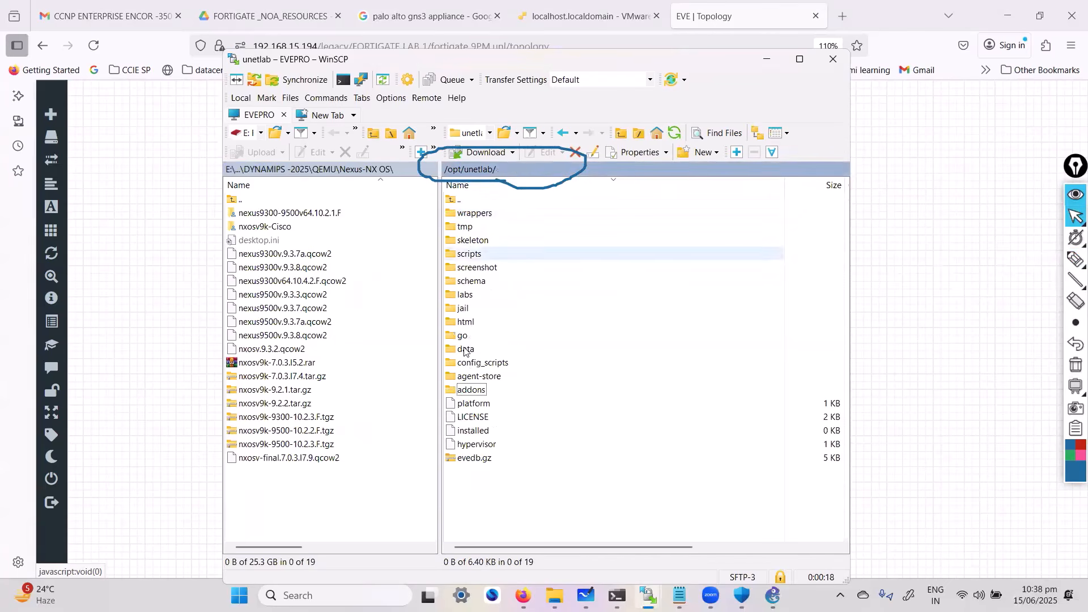
double_click(466, 389)
double_click(467, 213)
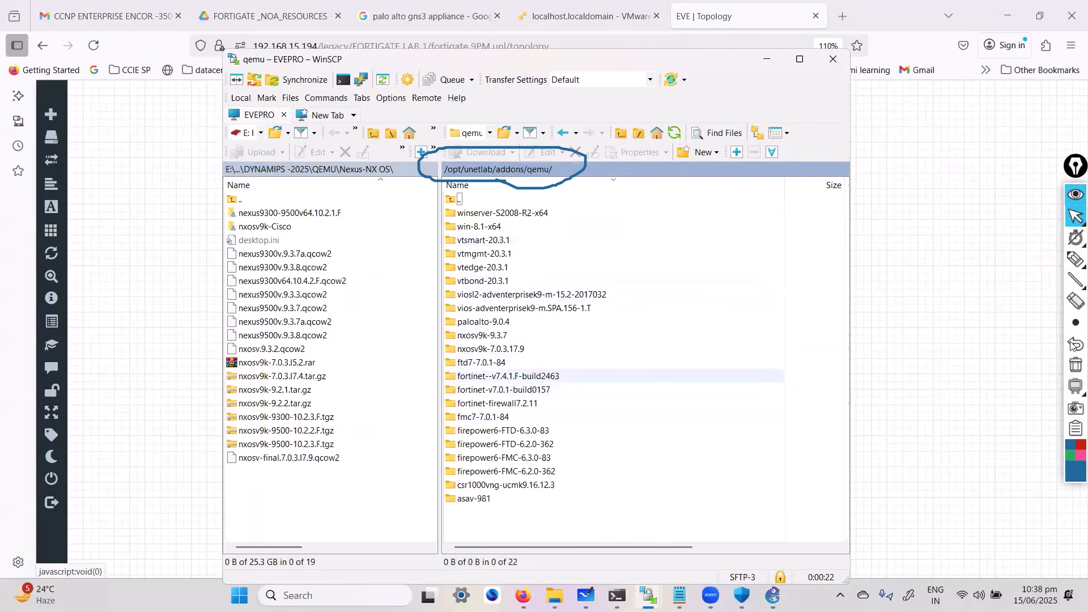
Box the three remote fortinet folders and circle the local nxosv9k archives with an arrow to the remote side, clearing all annotations at the end
click(1074, 261)
click(1075, 261)
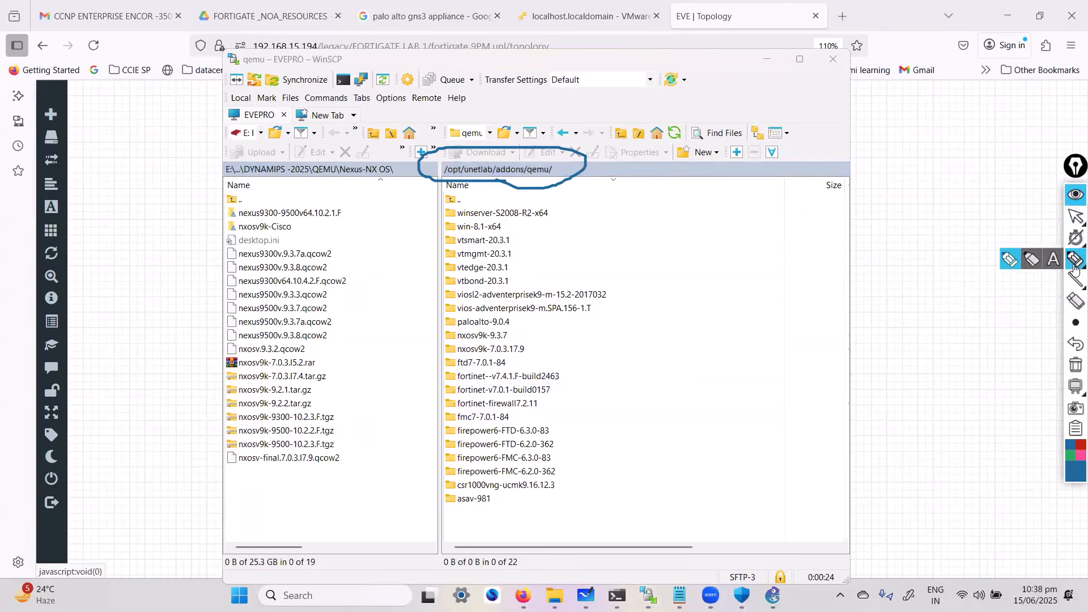
mouse_move(568, 363)
mouse_down()
mouse_move(461, 372)
mouse_move(447, 405)
mouse_move(564, 406)
mouse_move(569, 365)
mouse_move(593, 396)
mouse_up()
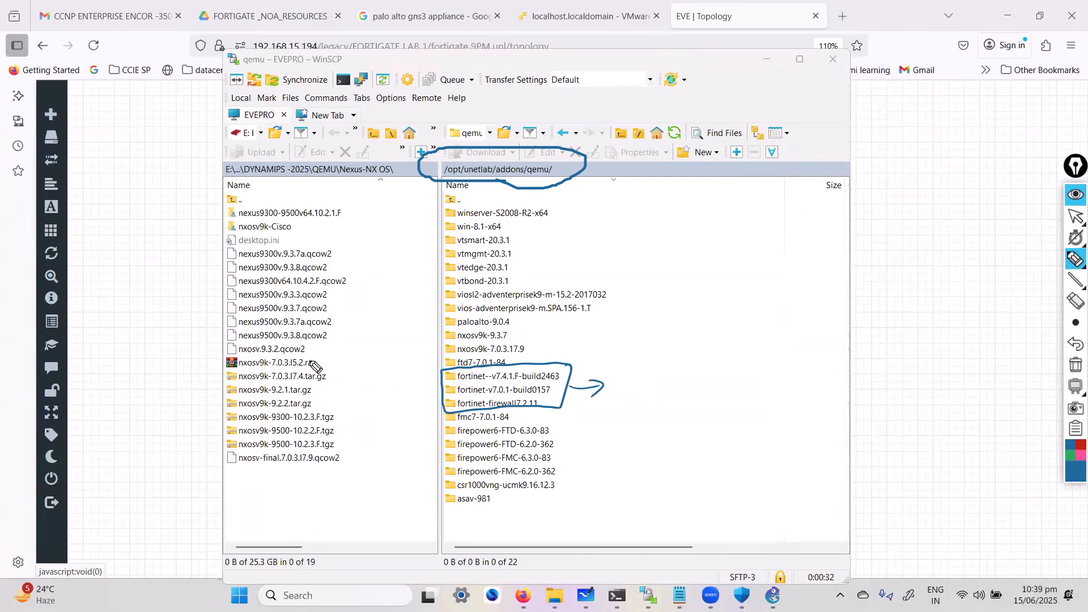
mouse_move(306, 410)
mouse_down()
mouse_move(301, 456)
mouse_move(529, 499)
mouse_move(539, 516)
mouse_up()
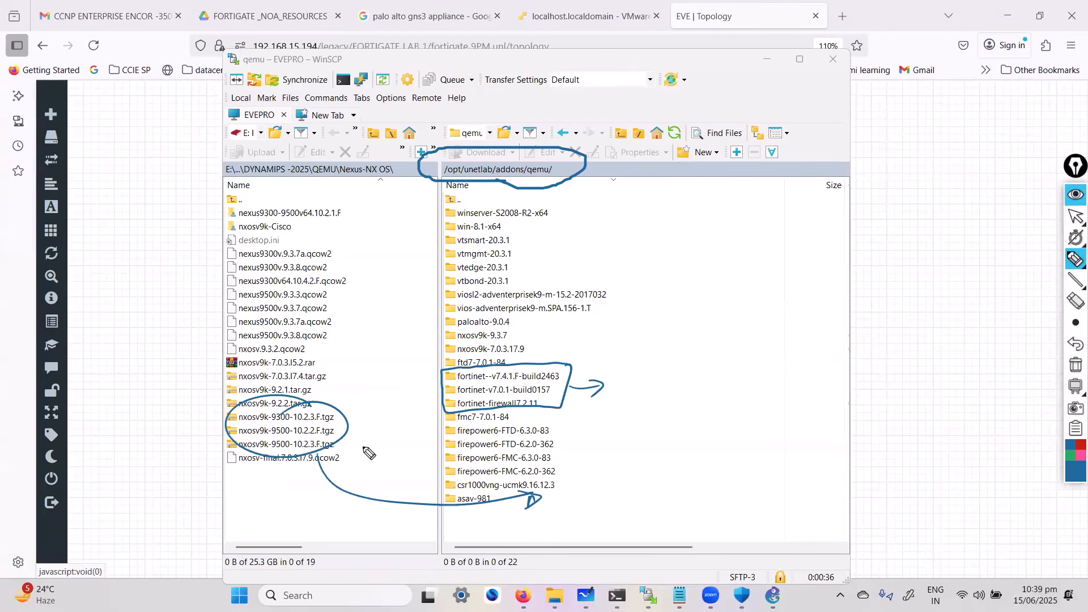
key(ctrl+shift+7)
key(ctrl+shift+2)
Switch the local side to the D: drive and open its SOFTWARES folder
click(243, 131)
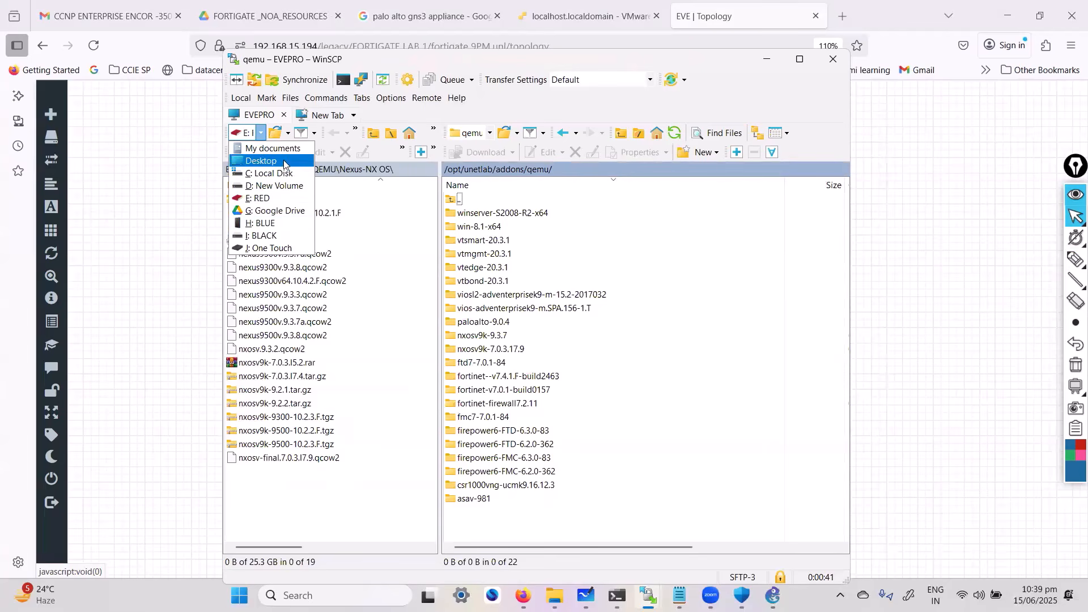
click(286, 197)
click(276, 267)
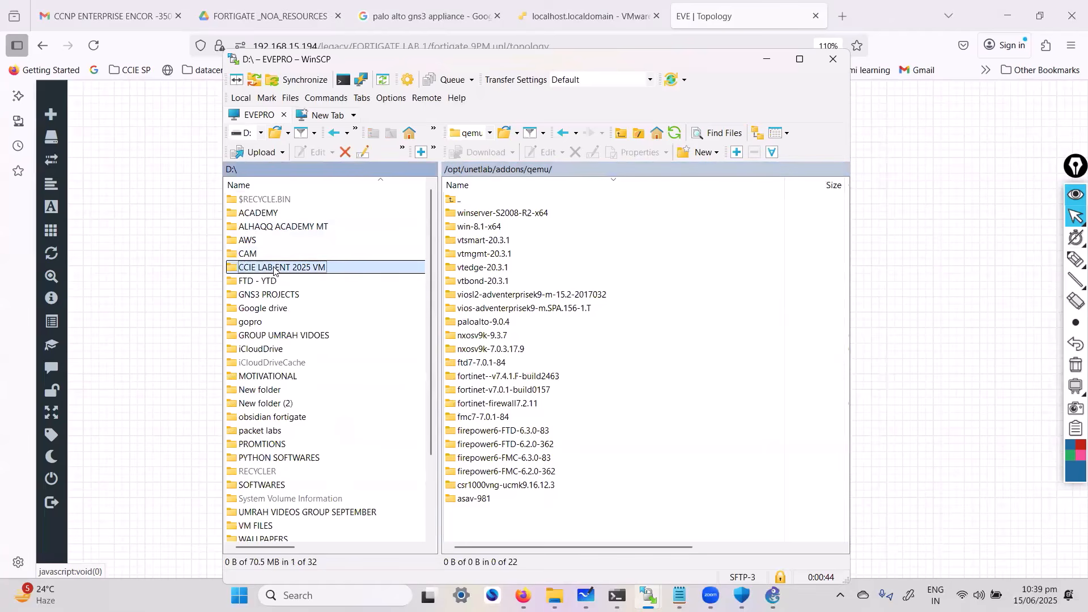
text(g)
click(280, 299)
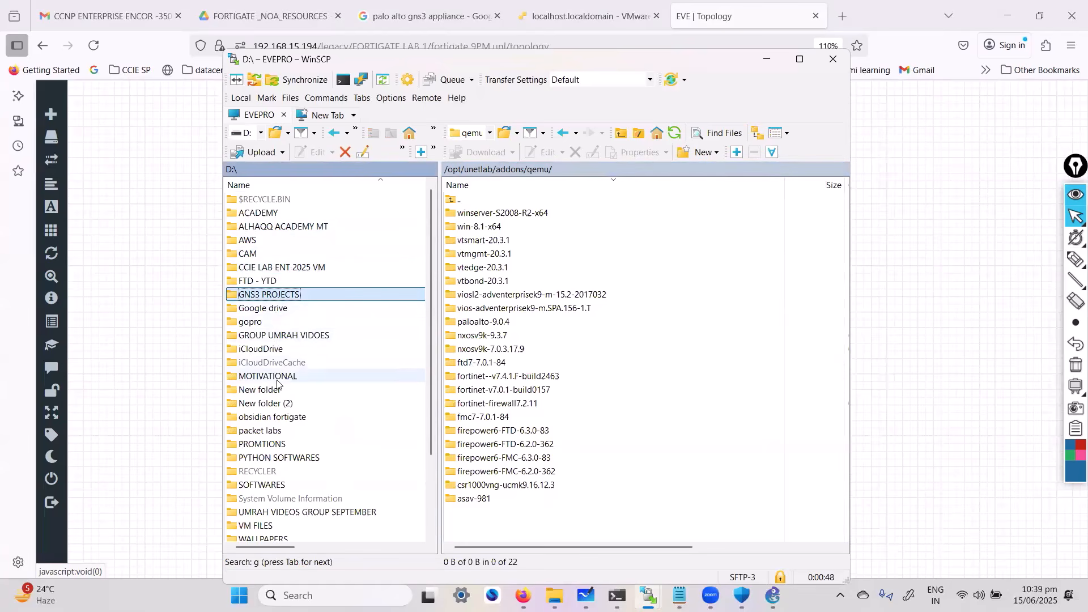
click(266, 486)
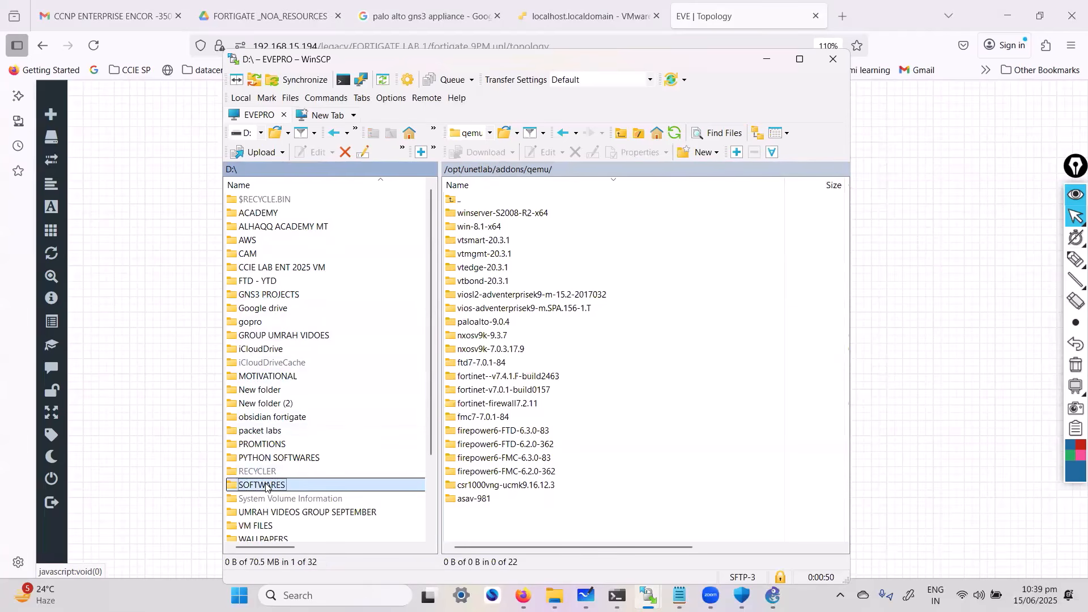
double_click(305, 486)
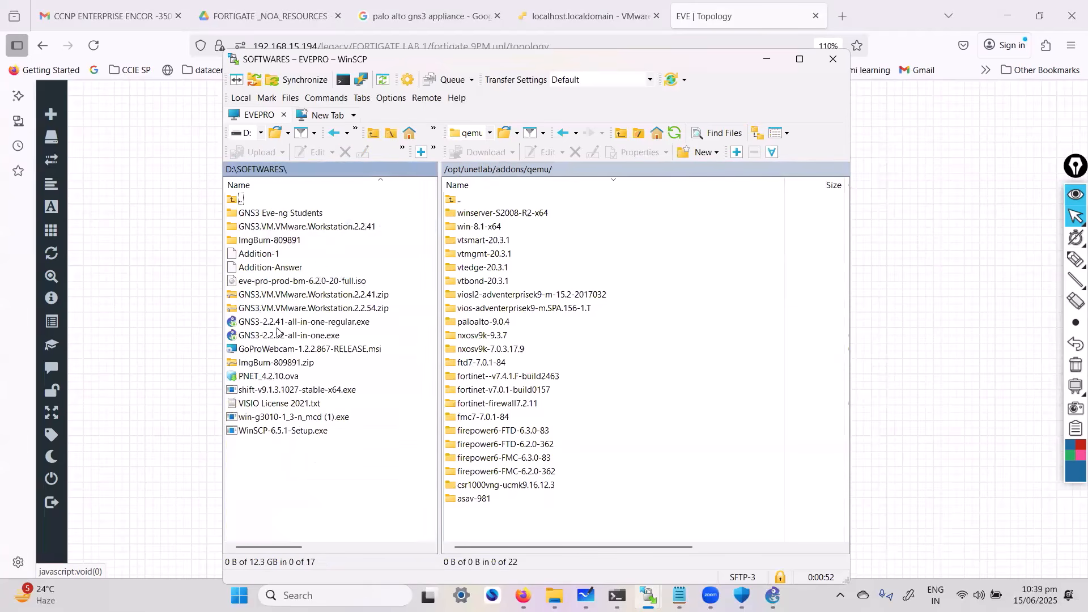
Open the local folder GNS3 Eve-ng Students\Fortigate Firewall and select the fortinet-v7.0.1-build0157 folder
click(294, 213)
double_click(294, 213)
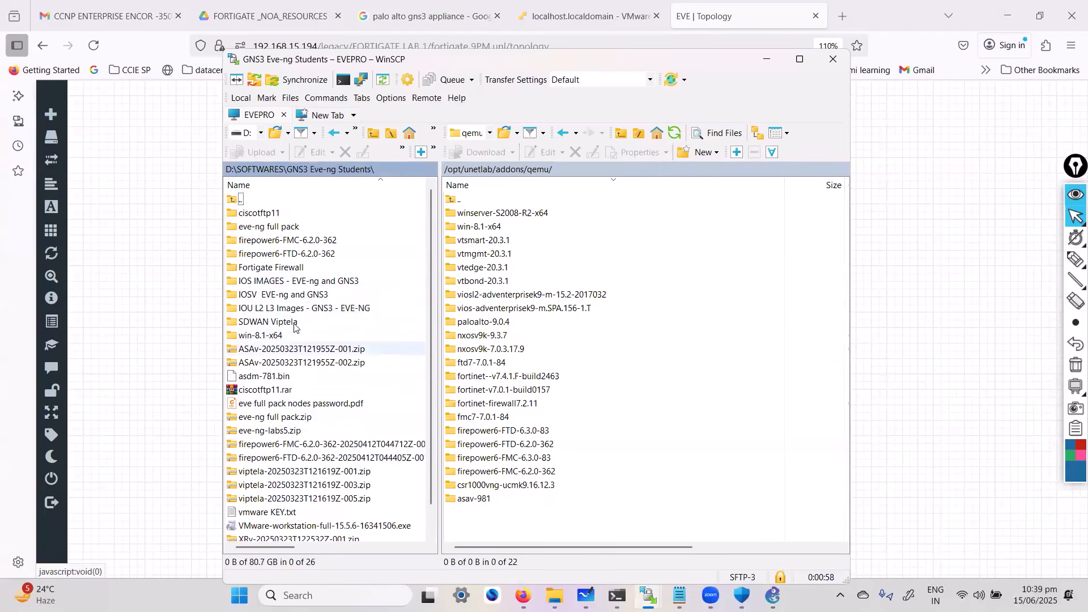
click(287, 269)
double_click(288, 269)
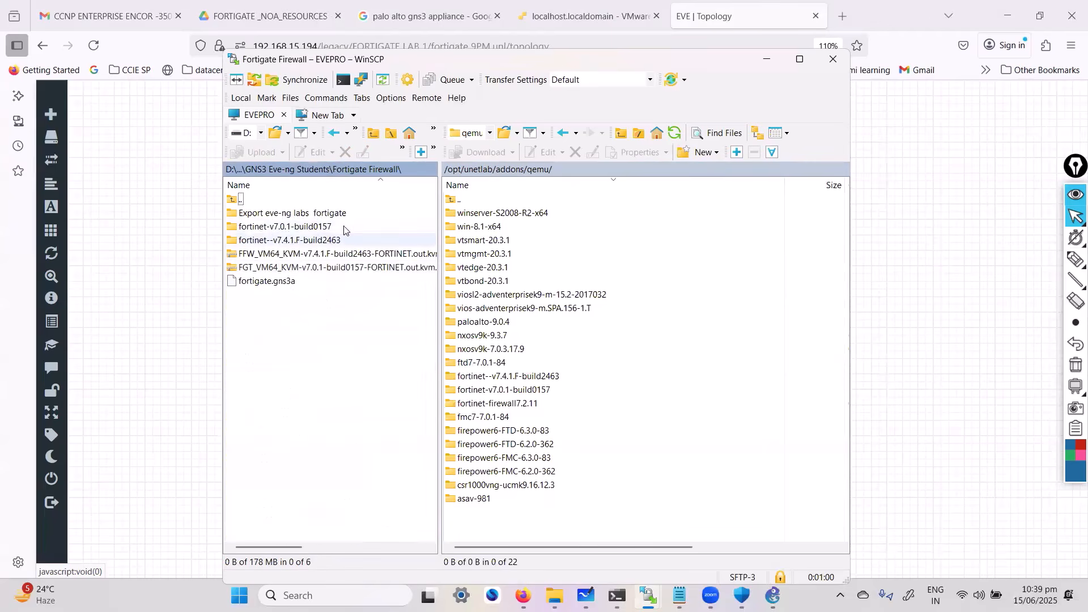
click(310, 231)
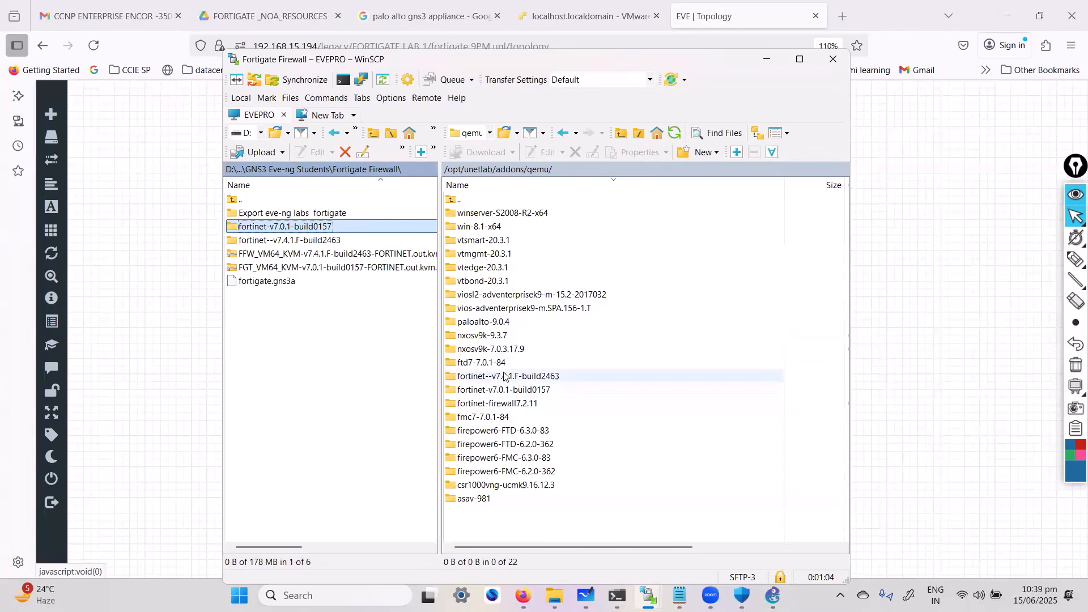
Open the remote fortinet--v7.4.1.F-build2463 folder in qemu and select its virtioa.qcow2 image file
click(504, 377)
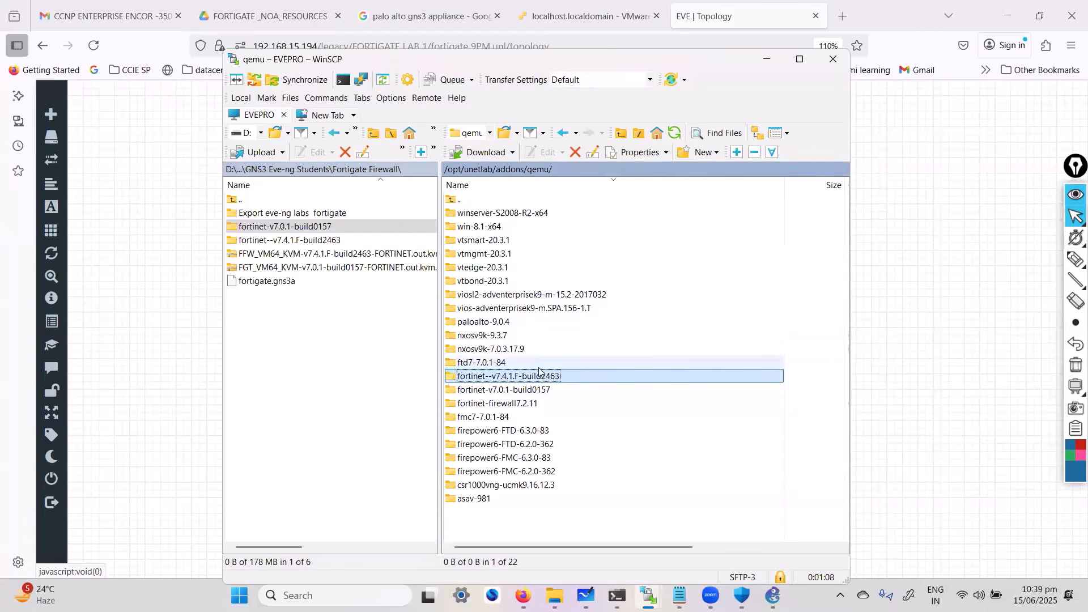
key(Down)
key(Down)
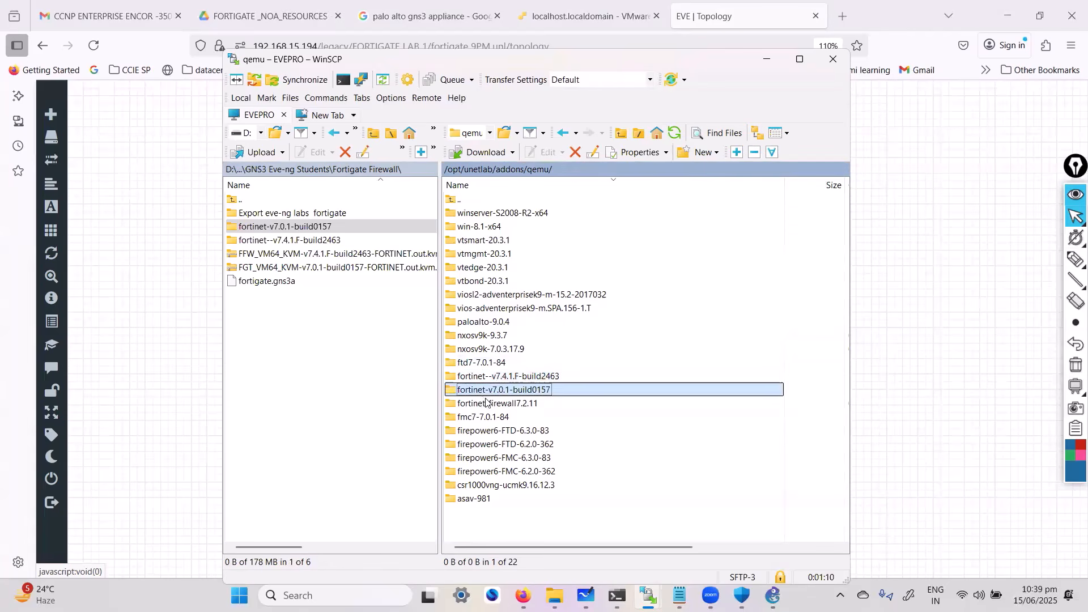
click(498, 376)
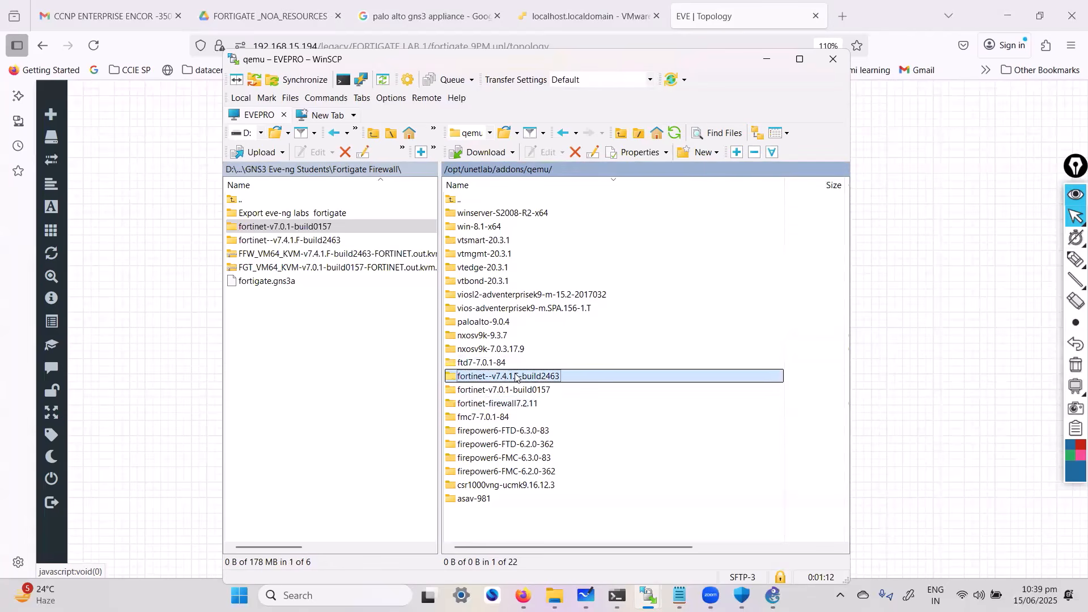
double_click(530, 377)
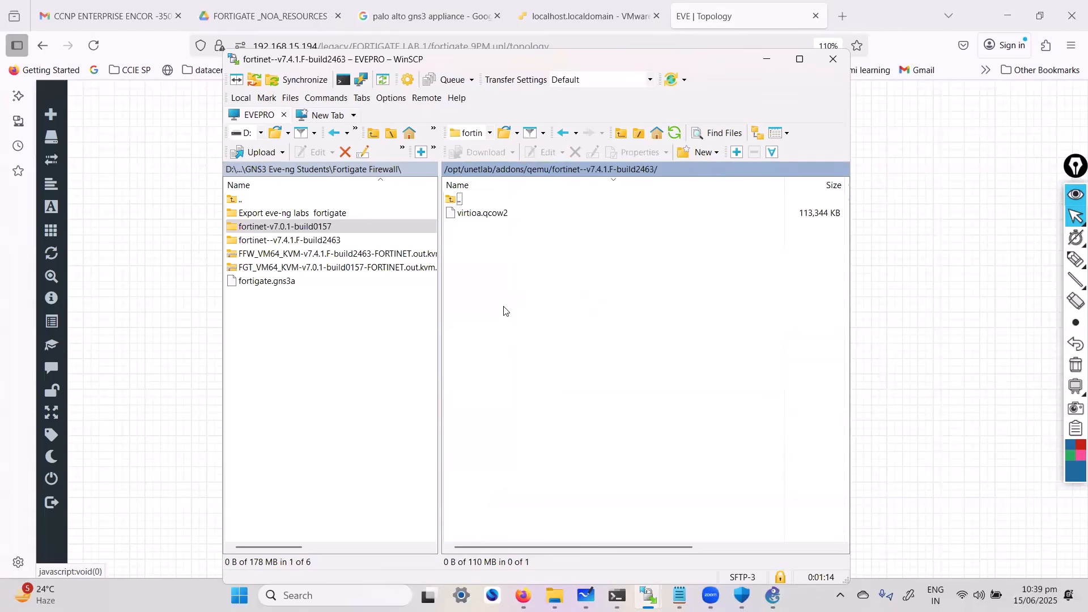
click(474, 218)
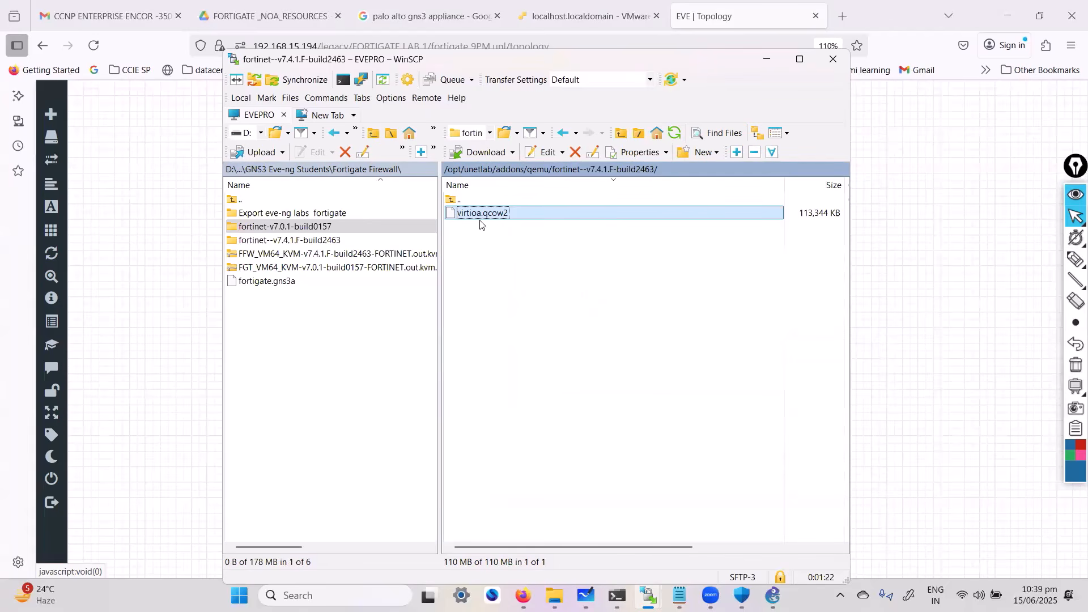
Inspect the fortinet-v7.0.1-build0157 folder in Google Drive, return to its parent folder, and minimize the browser and WinSCP
click(303, 14)
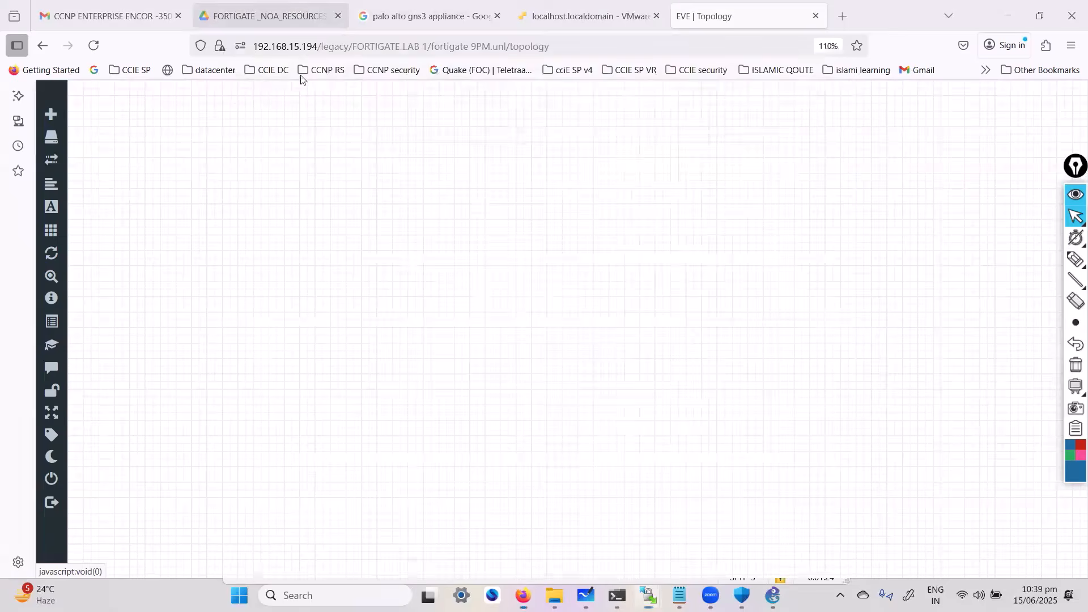
double_click(317, 355)
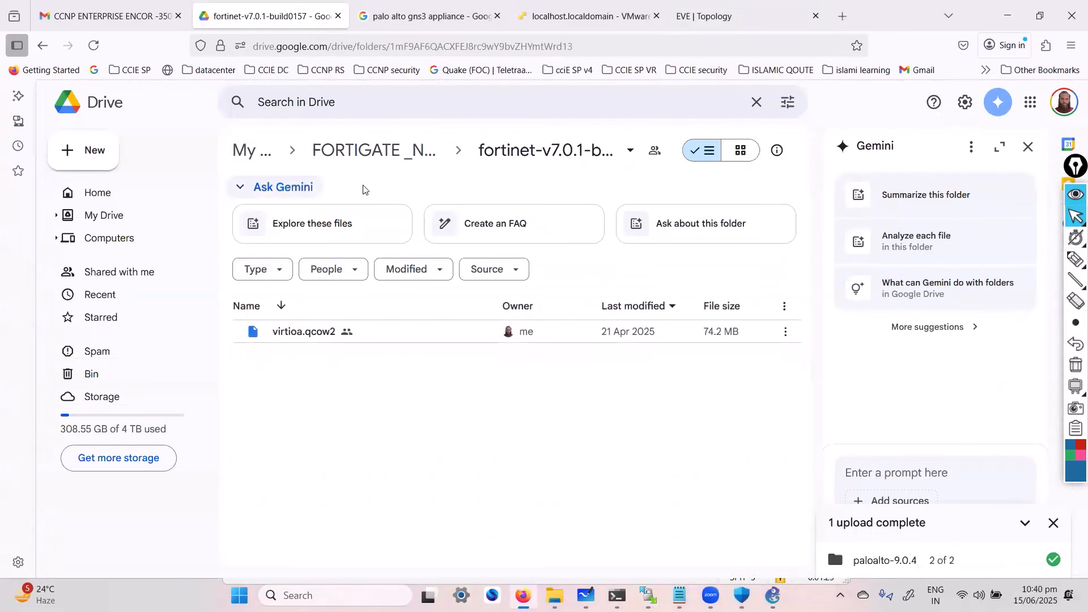
click(412, 153)
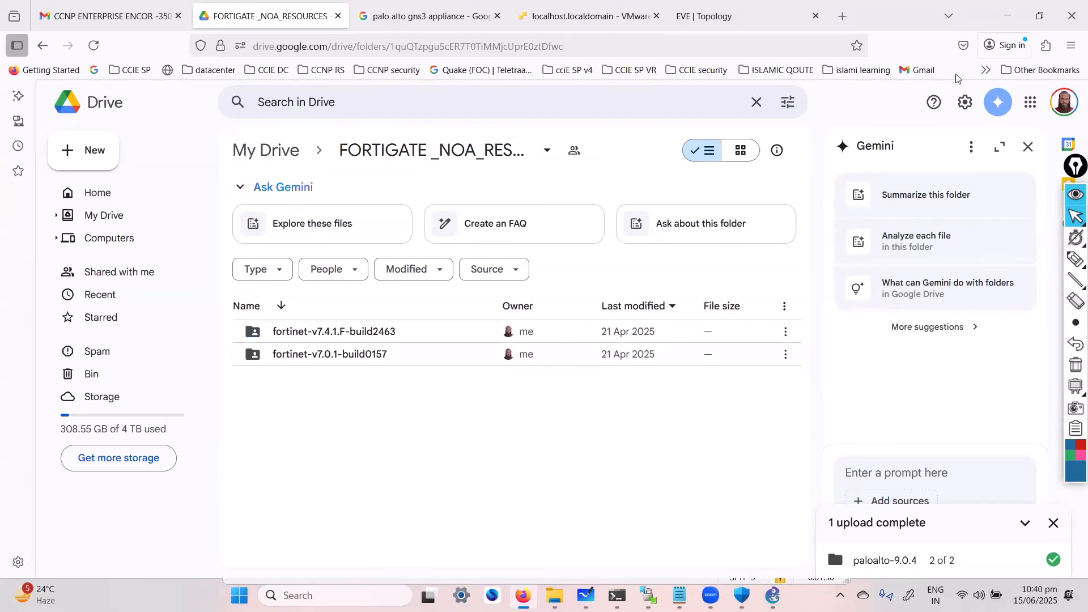
click(1006, 15)
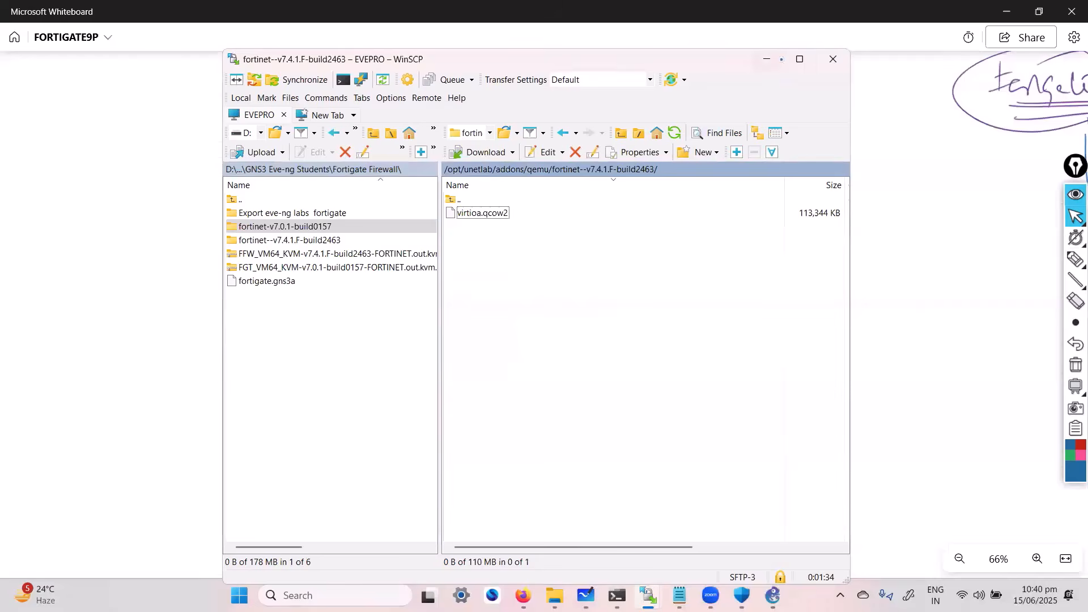
click(775, 63)
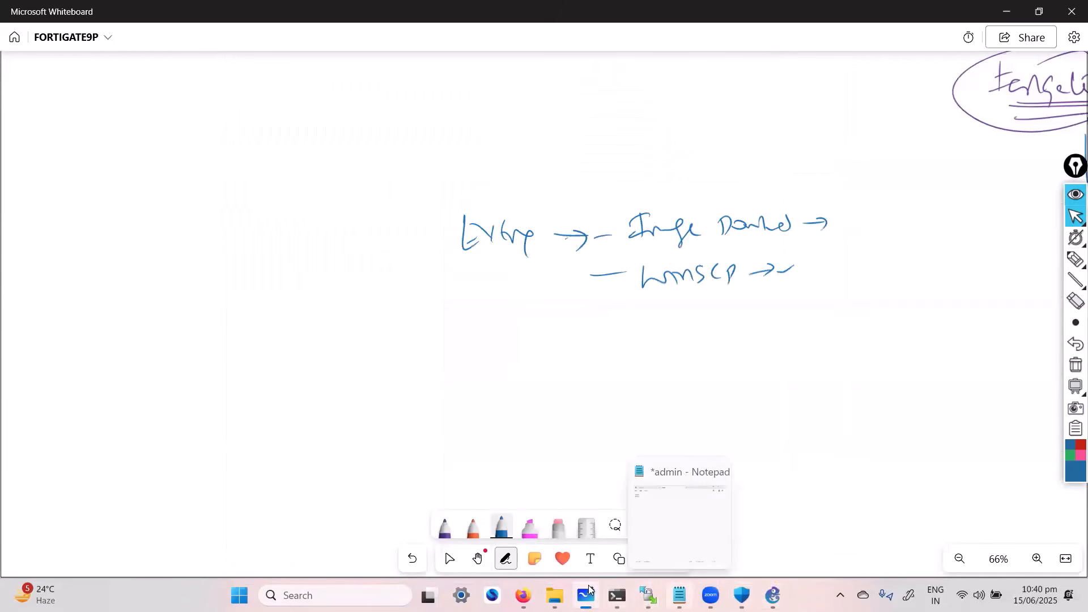
Switch to the EVE-NG topology in Firefox and begin adding a node with the Fortinet FortiGate template
click(522, 595)
click(709, 17)
right_click(537, 291)
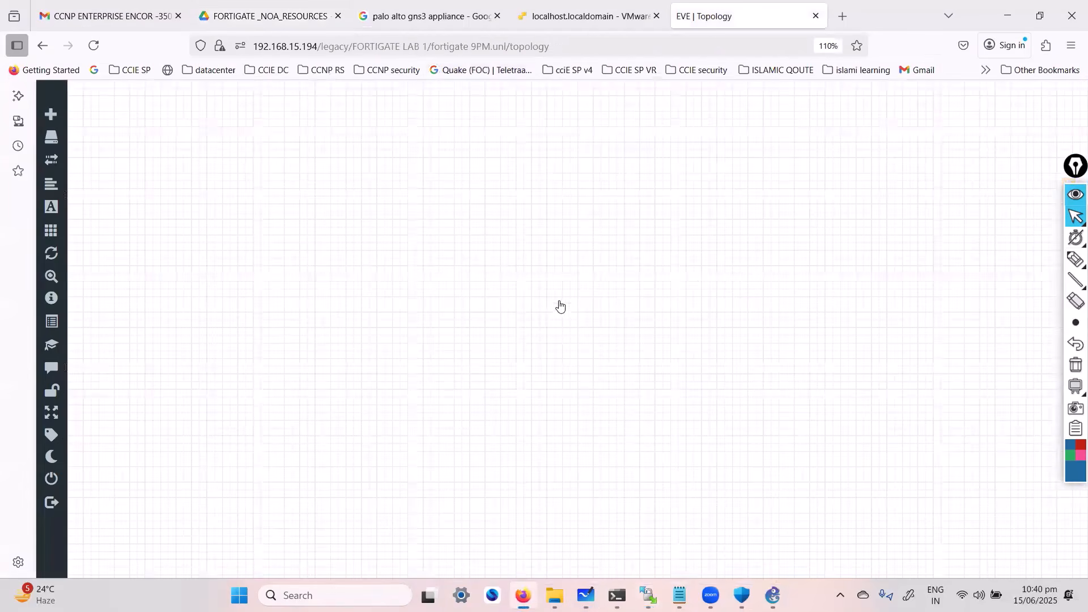
click(560, 311)
text(for)
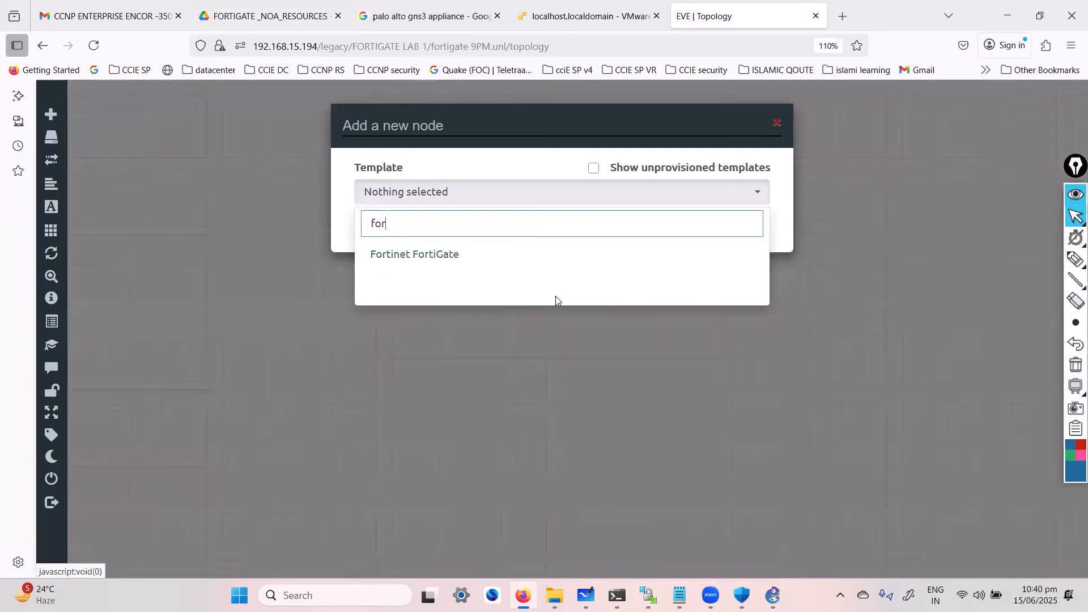
click(470, 258)
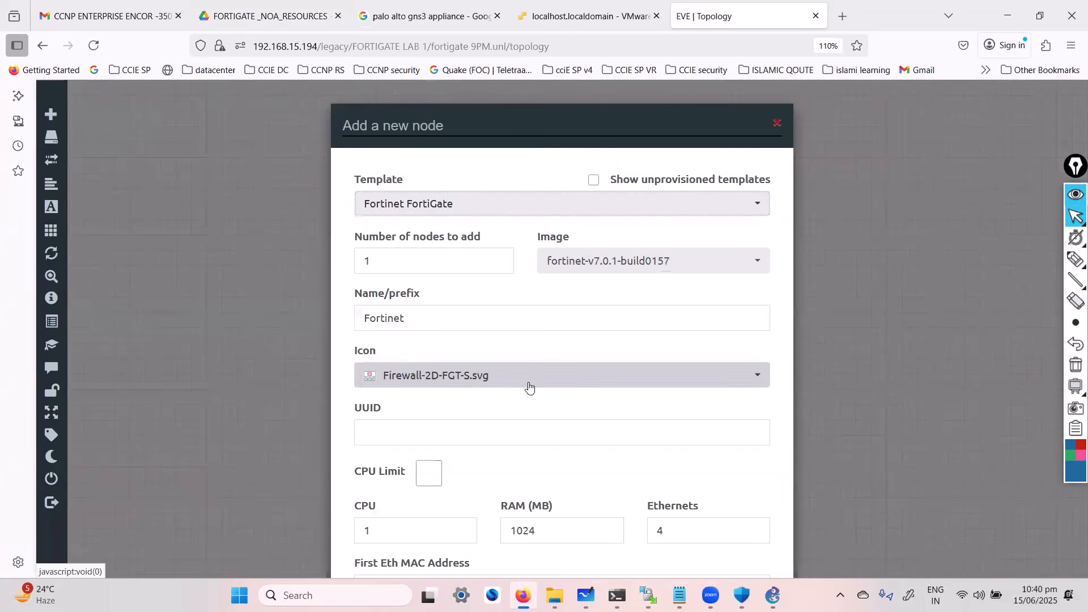
Review the available Fortinet images, keep fortinet-v7.0.1-build0157 with one node, and name the node Fortinet1
click(565, 266)
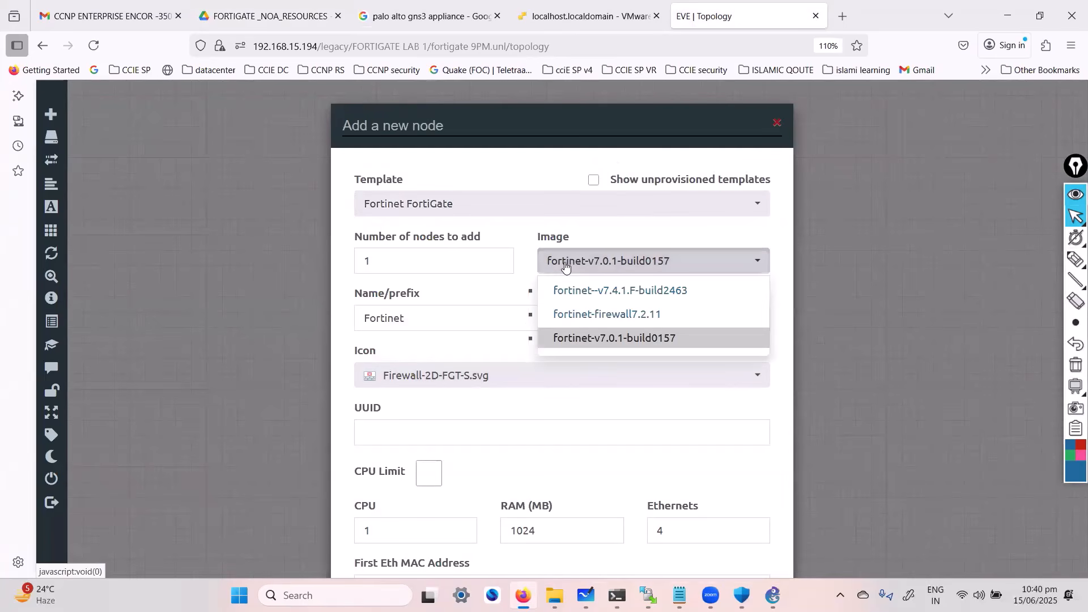
click(367, 265)
double_click(366, 266)
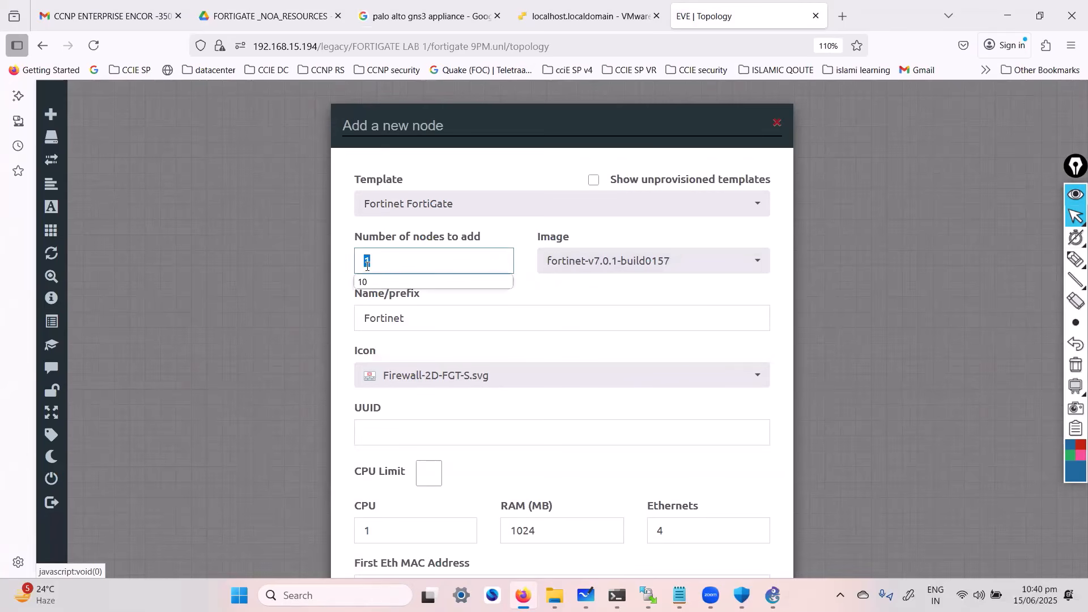
click(487, 326)
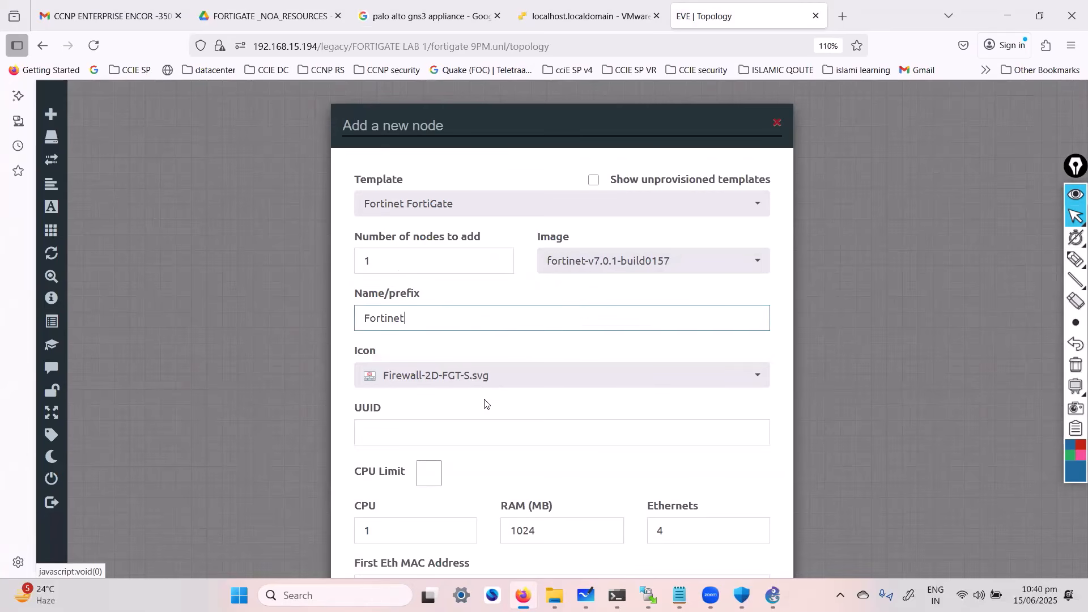
text(1)
click(520, 421)
Set the node's Ethernets to 8, keep RAM at 1024 MB, and save the node to the topology
scroll(521, 422, down, 4)
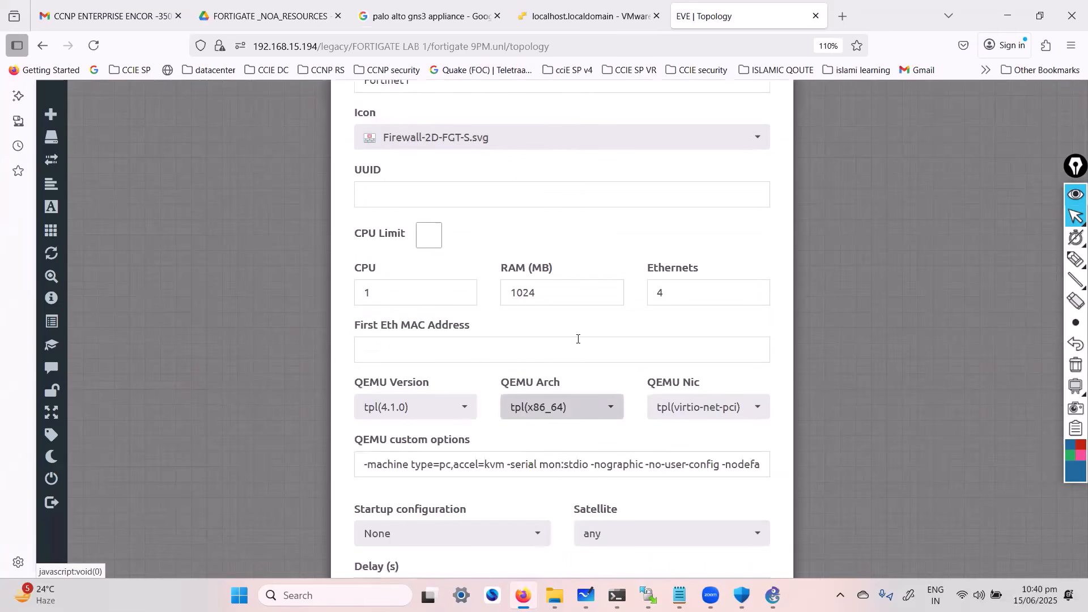
drag(559, 292, 480, 288)
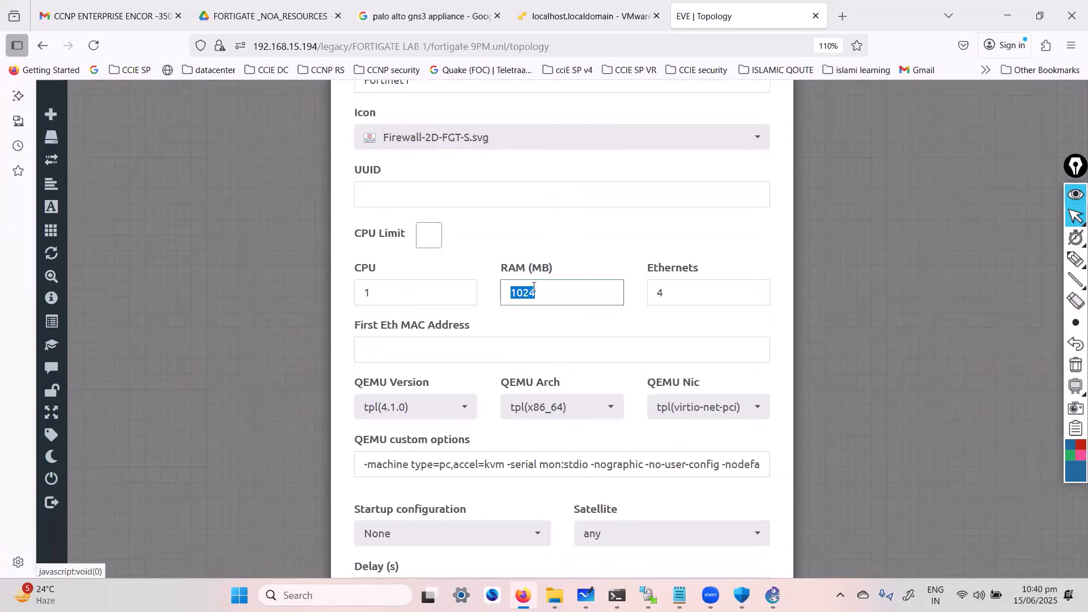
key(Tab)
text(8)
key(Tab)
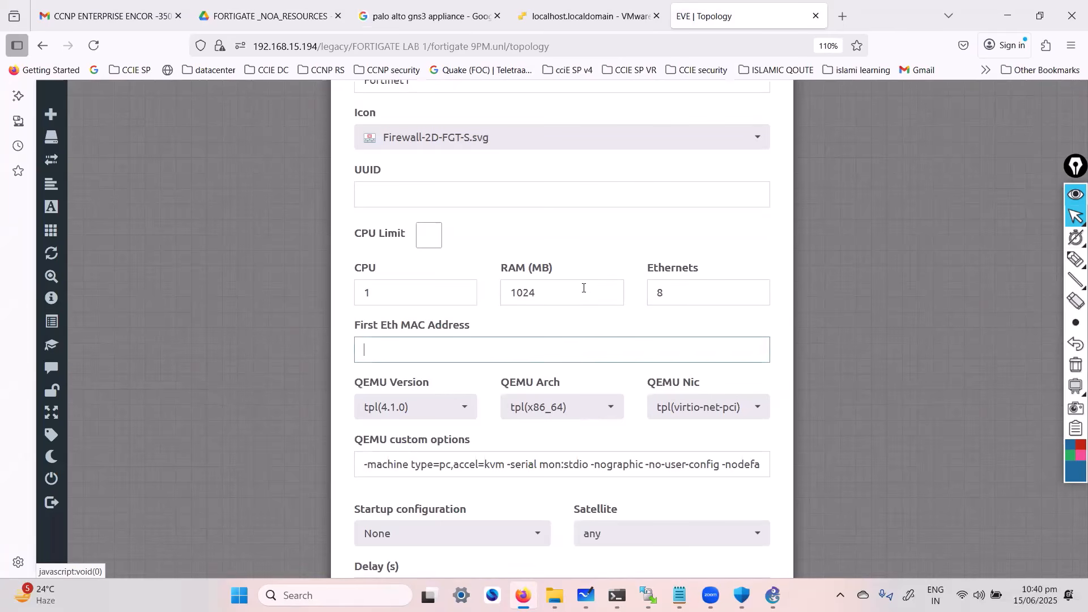
scroll(523, 485, down, 5)
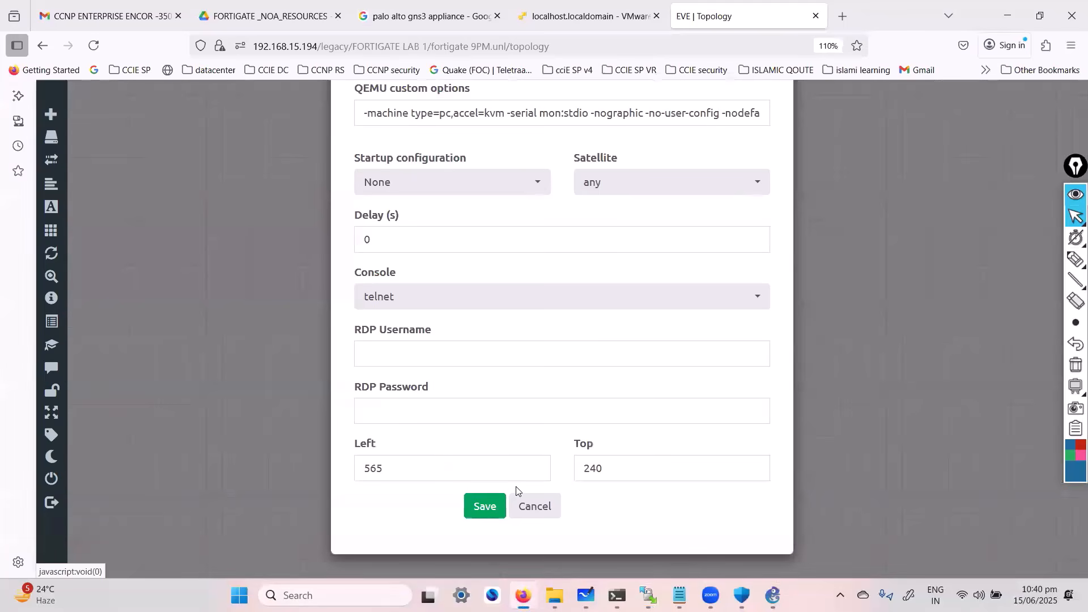
click(486, 504)
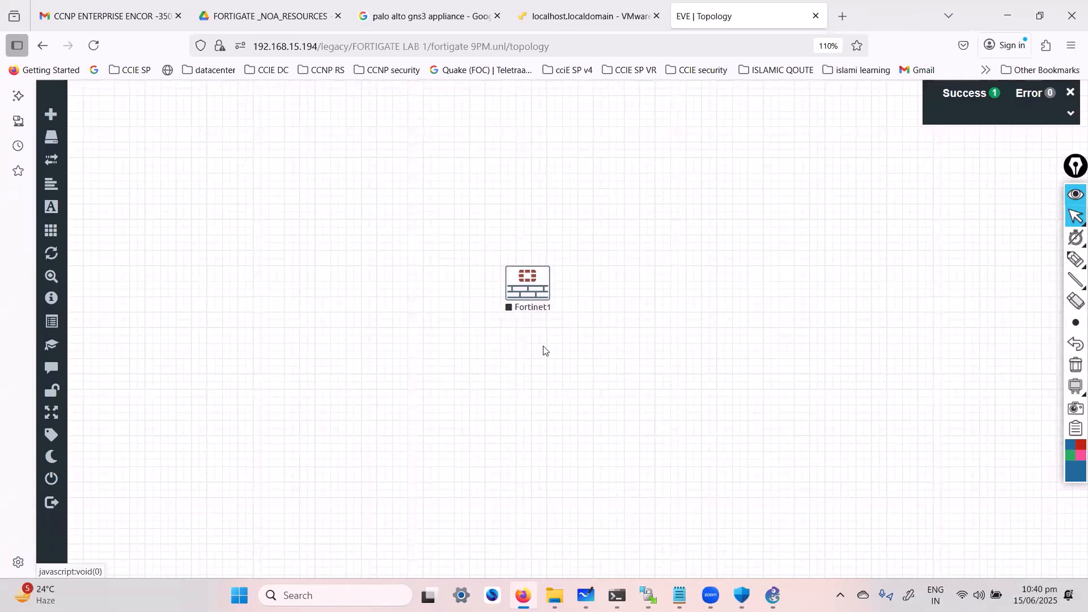
Start the Fortinet1 firewall and open its console, reposition the console window, and return to the topology
click(515, 285)
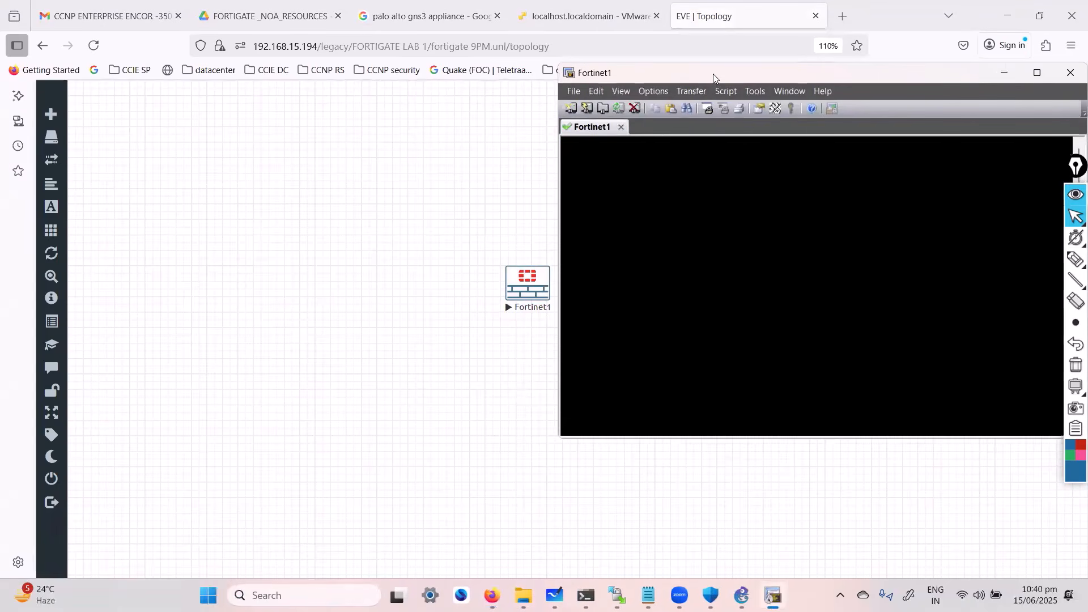
drag(712, 74, 636, 101)
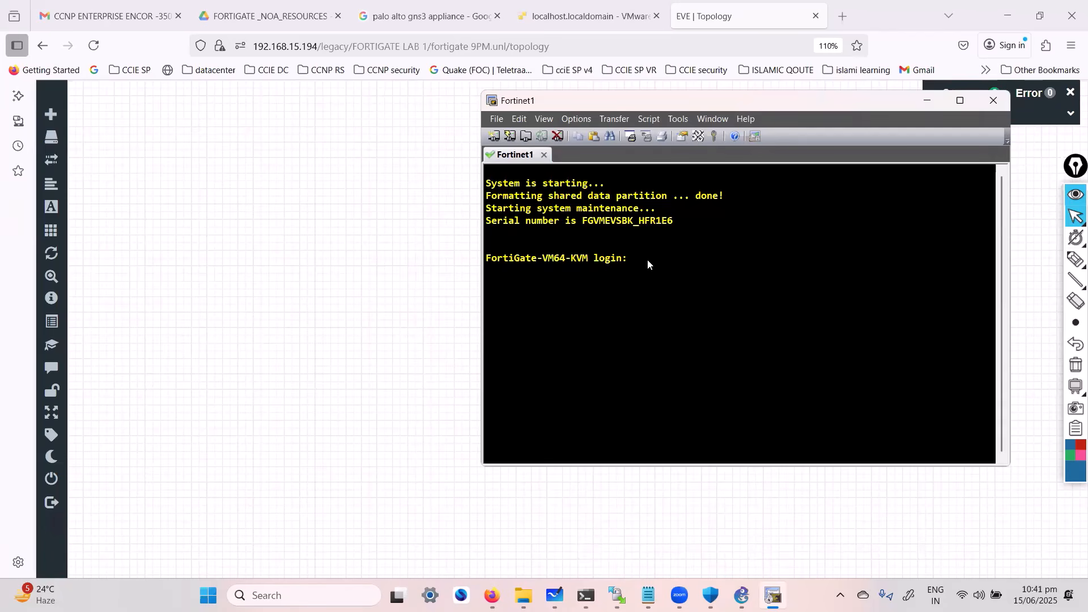
drag(606, 103, 614, 119)
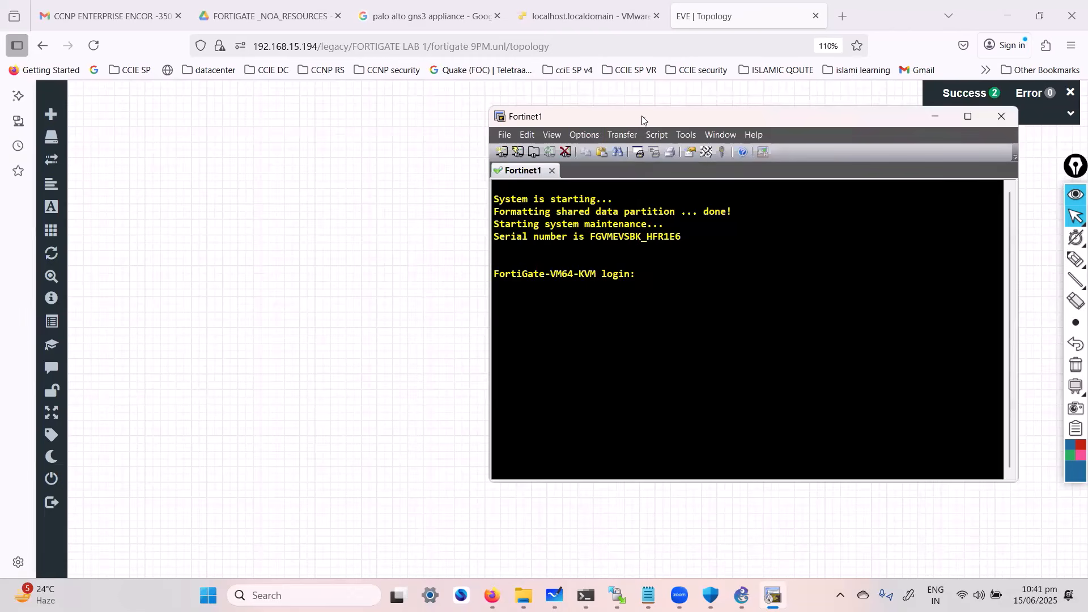
drag(643, 119, 592, 137)
click(386, 292)
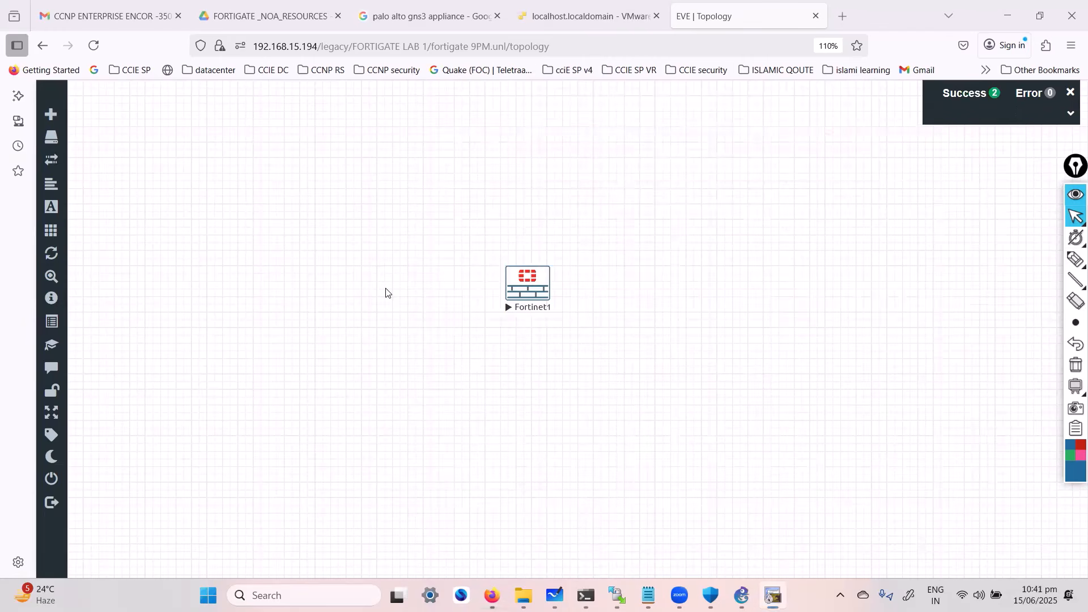